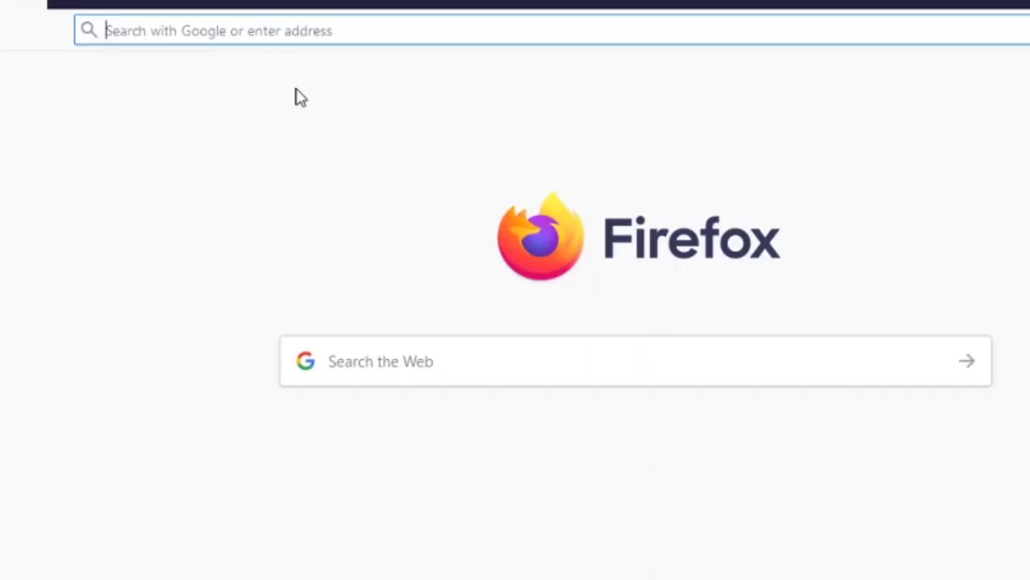
# Go to the autocompleted meritbloggers.com address in Firefox to reach the Bluehost homepage.
pyautogui.write('meritbloggers.com/')
pyautogui.press('End')
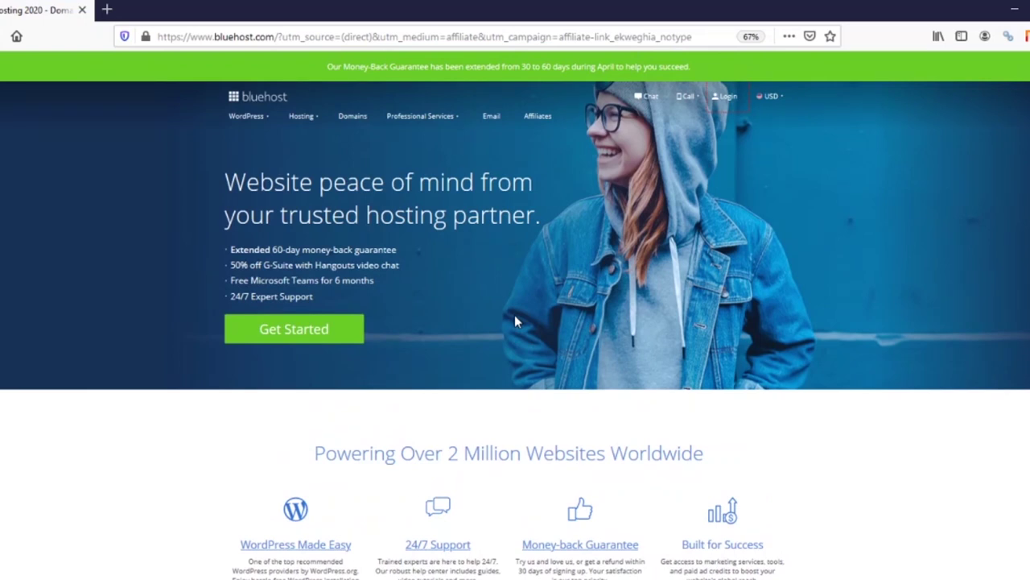
# Open meritbloggers.com/bluehost in a new browser tab.
pyautogui.click(107, 10)
pyautogui.write('meritbloggers.com/')
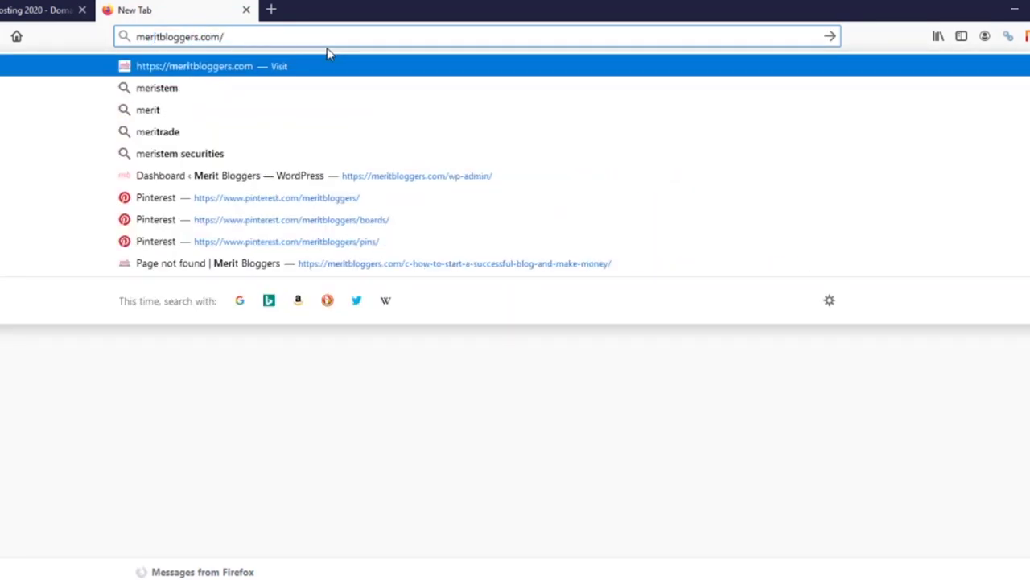
pyautogui.write('bluehost')
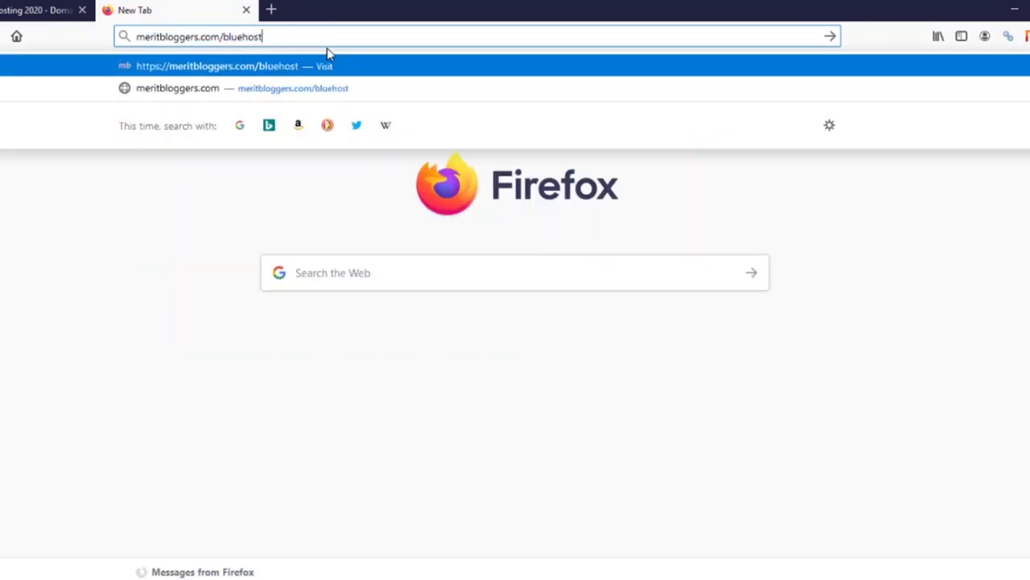
pyautogui.press('Return')
# Browse the Bluehost homepage and choose Get Started to see the hosting packages.
pyautogui.scroll(-1, 363, 300)
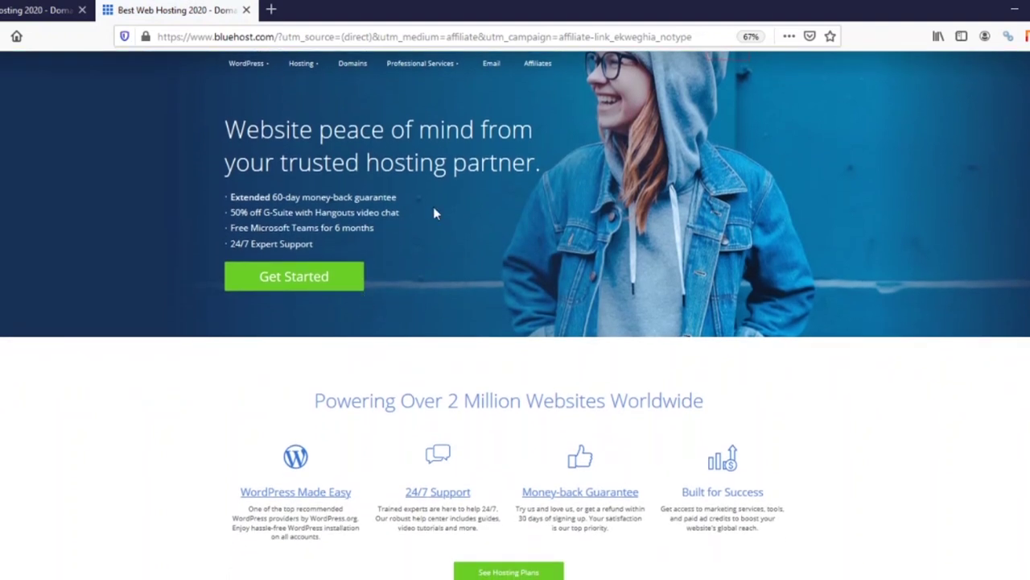
pyautogui.scroll(1, 368, 323)
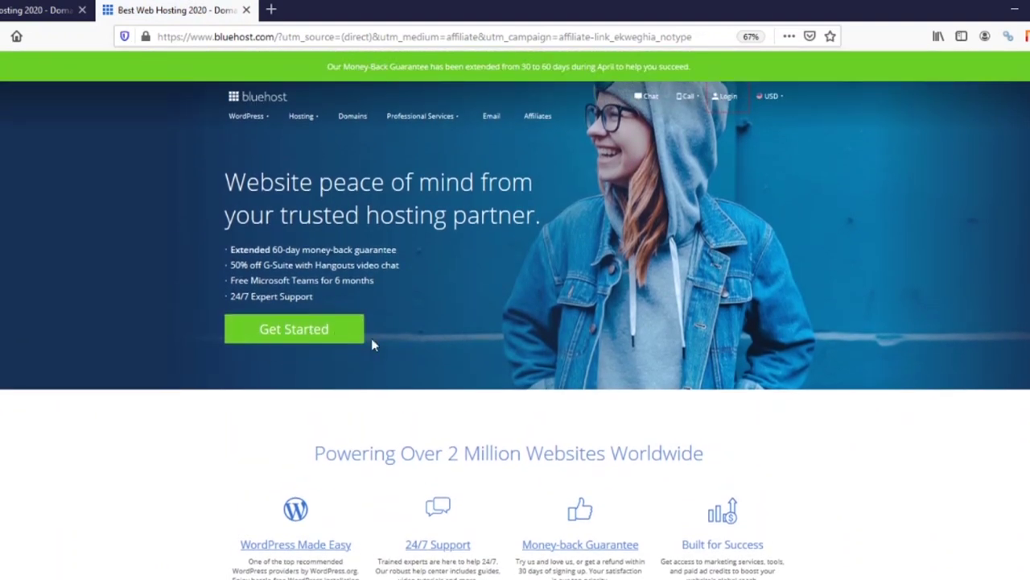
pyautogui.scroll(-7, 391, 337)
pyautogui.scroll(-8, 390, 342)
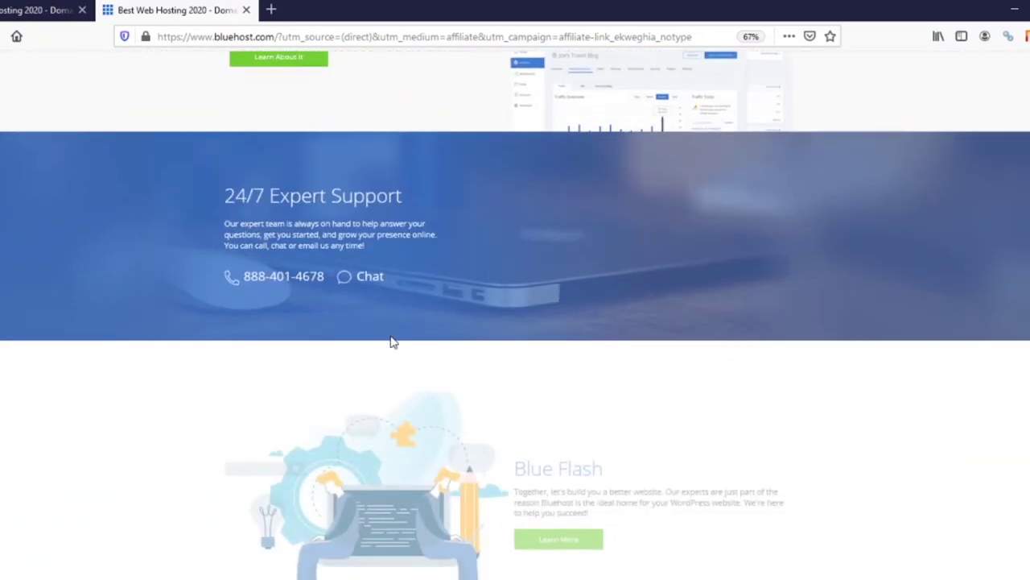
pyautogui.scroll(14, 391, 341)
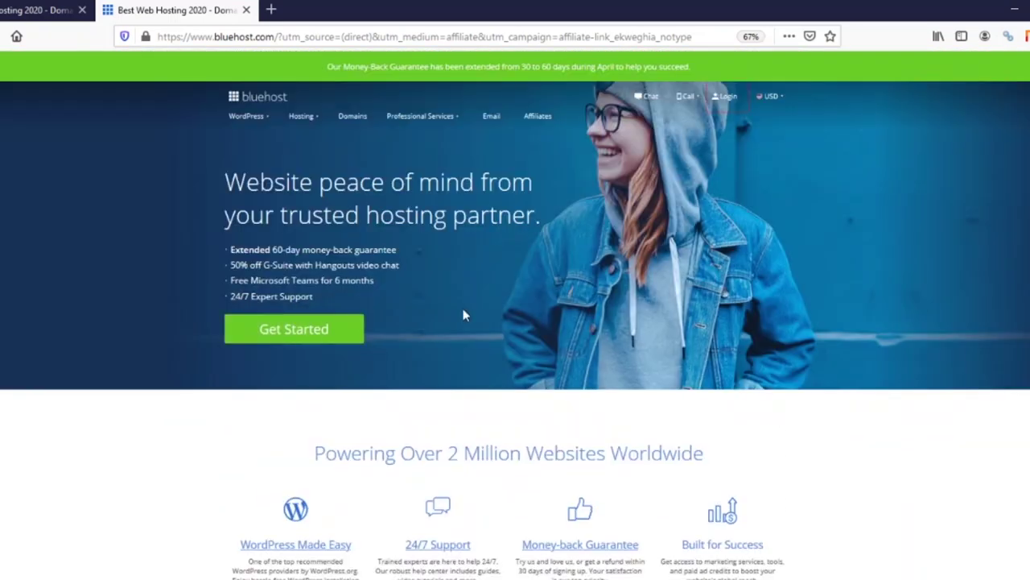
pyautogui.click(295, 330)
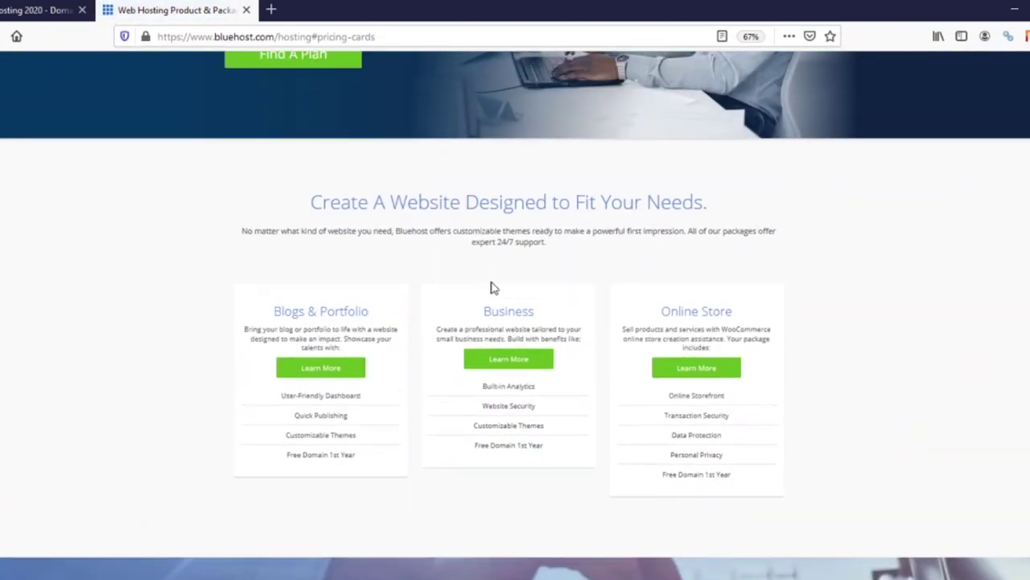
# Scroll to the WordPress plan cards and select the Basic plan at $3.95/mo.
pyautogui.scroll(-3, 491, 281)
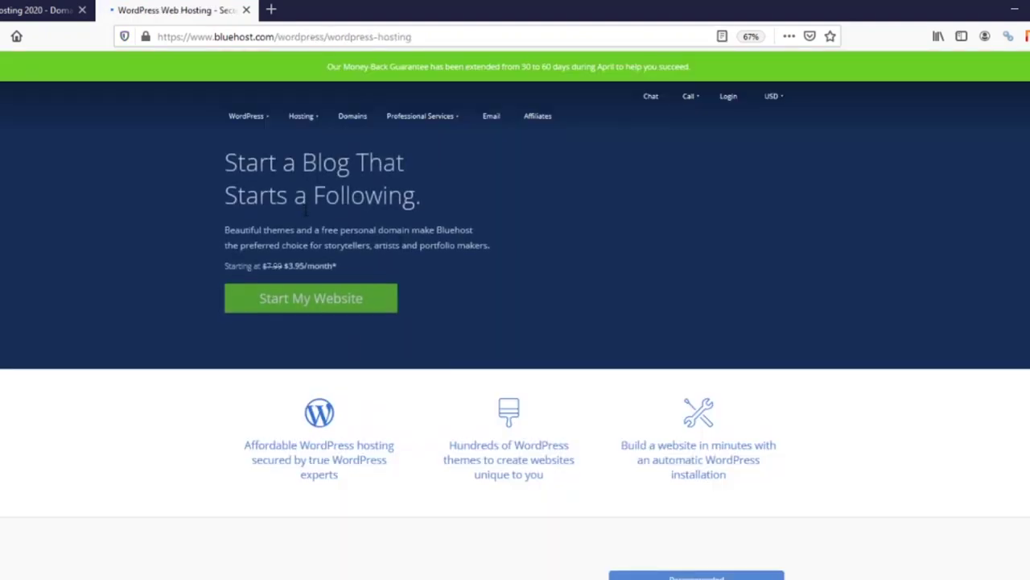
pyautogui.scroll(-3, 467, 252)
pyautogui.scroll(-4, 467, 252)
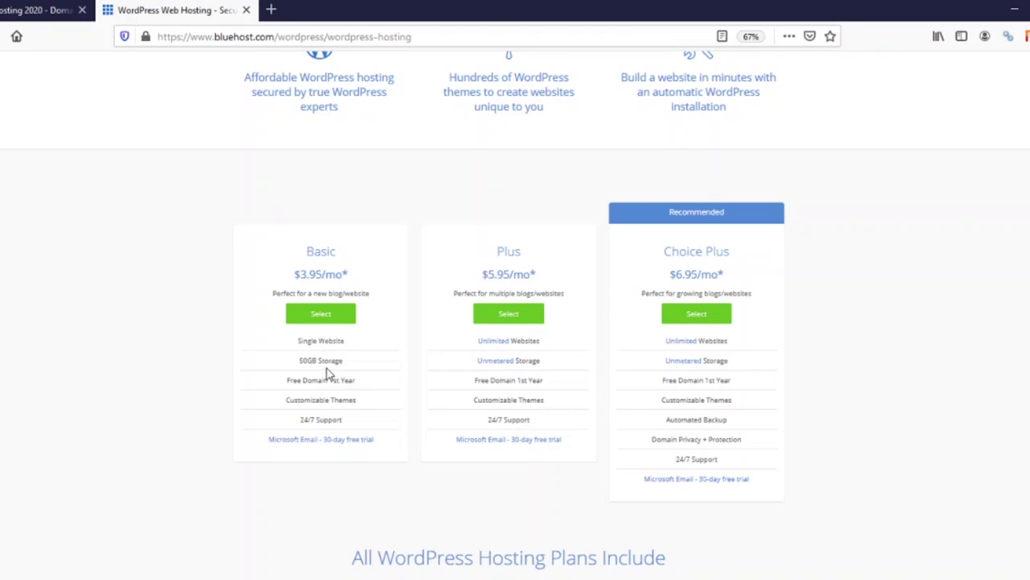
pyautogui.click(319, 320)
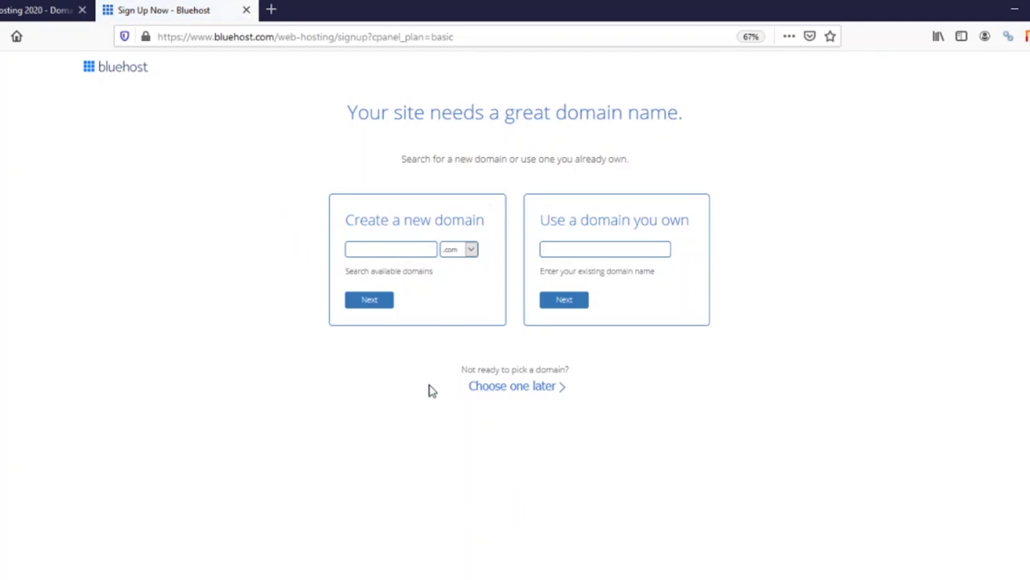
# Enter oluearner1 as a new domain name and check its availability.
pyautogui.click(405, 249)
pyautogui.write('ol')
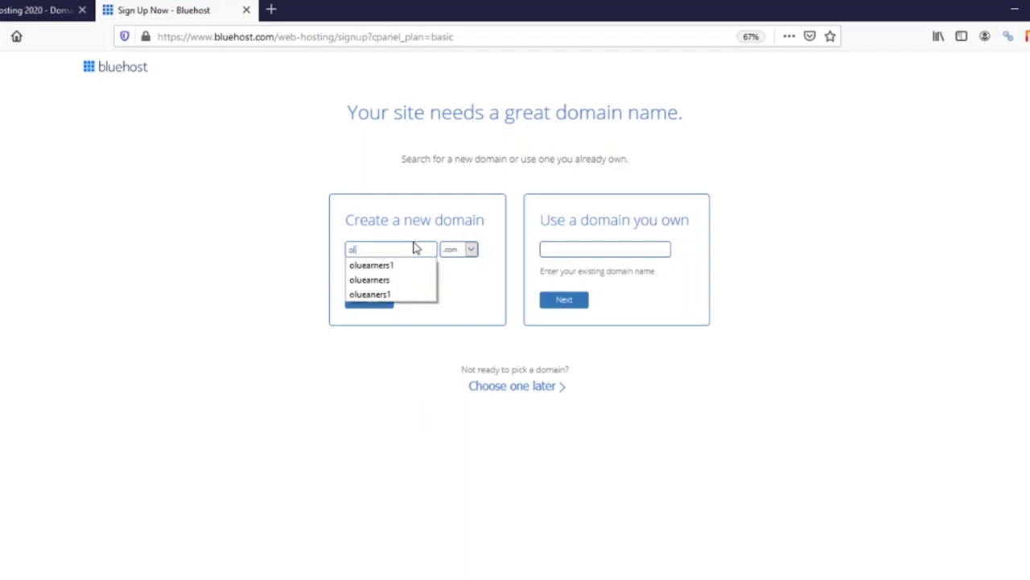
pyautogui.write('uearner')
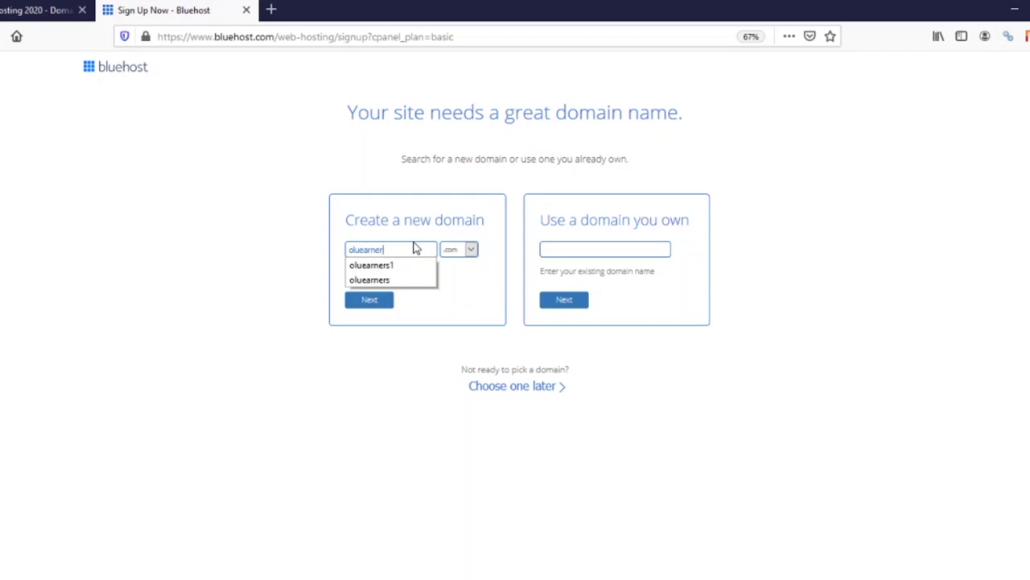
pyautogui.write('1')
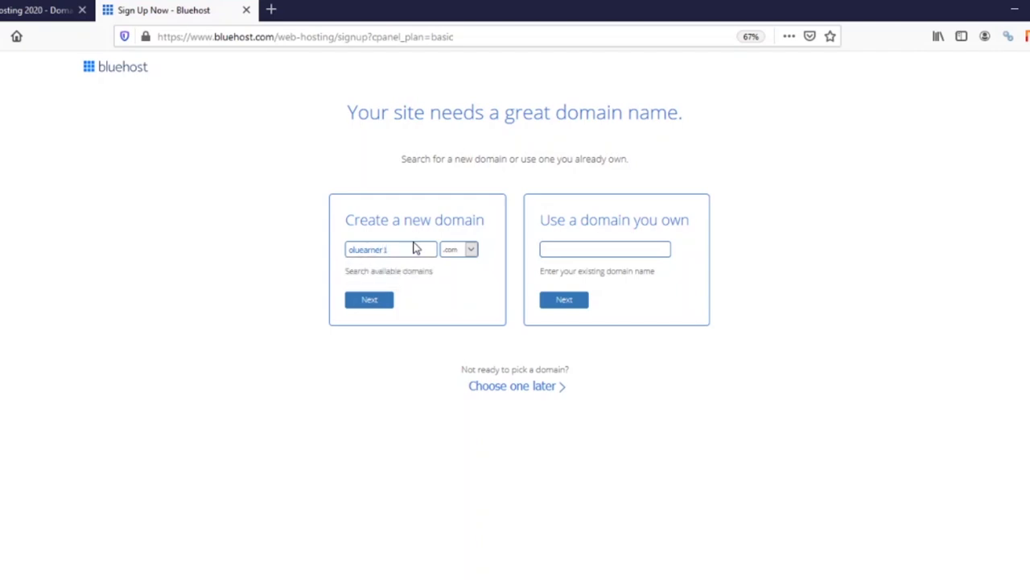
pyautogui.click(380, 304)
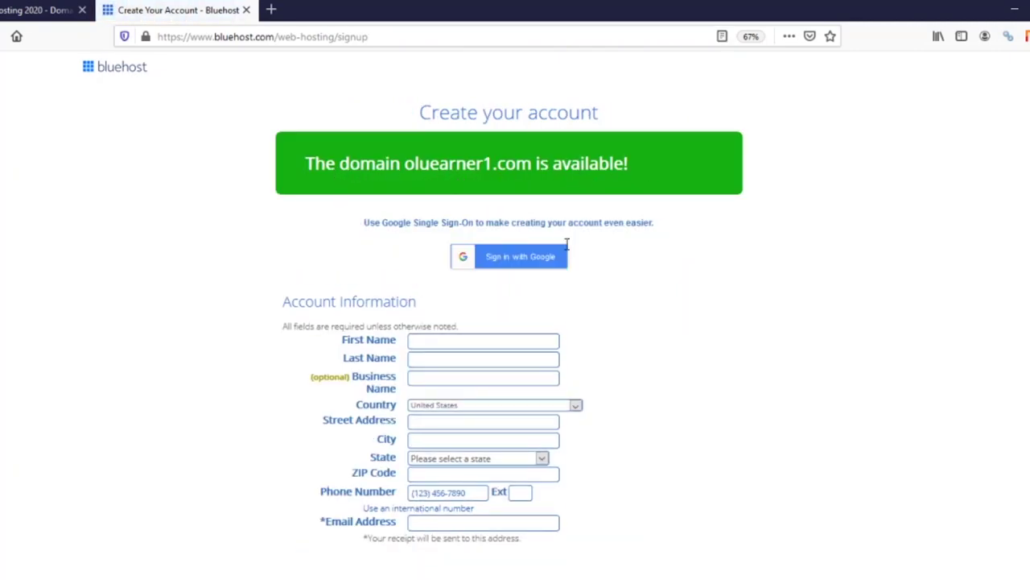
pyautogui.scroll(-3, 142, 133)
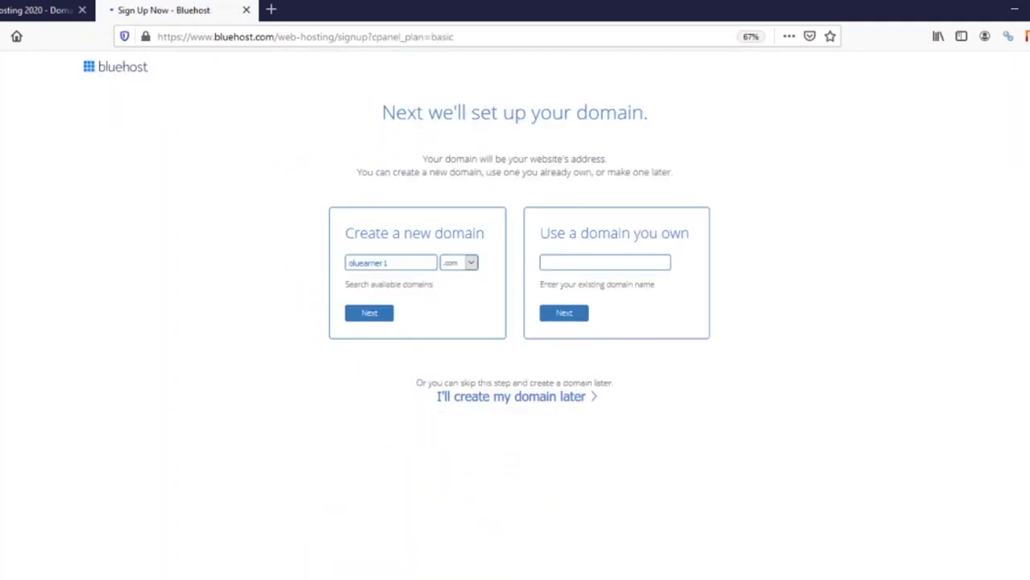
# Retry with oluearners.com, which is taken, then oluearners1.com, which is available.
pyautogui.press('BackSpace')
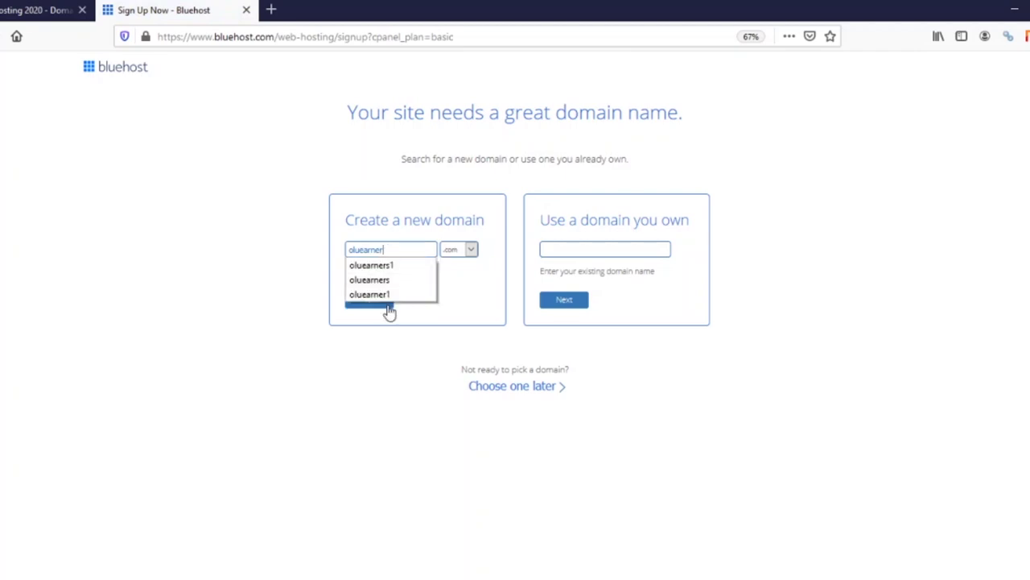
pyautogui.click(350, 407)
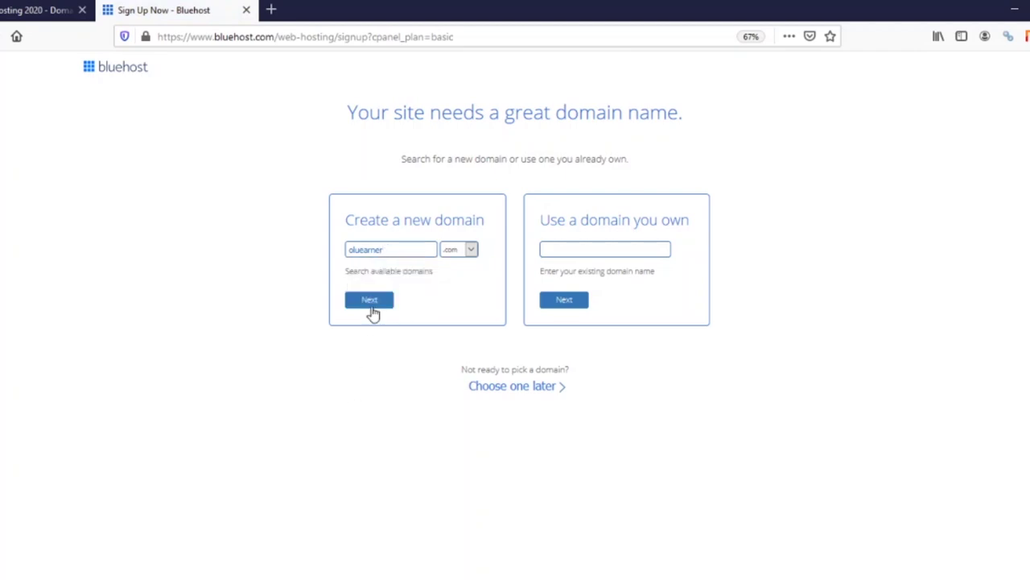
pyautogui.click(370, 300)
pyautogui.write('s')
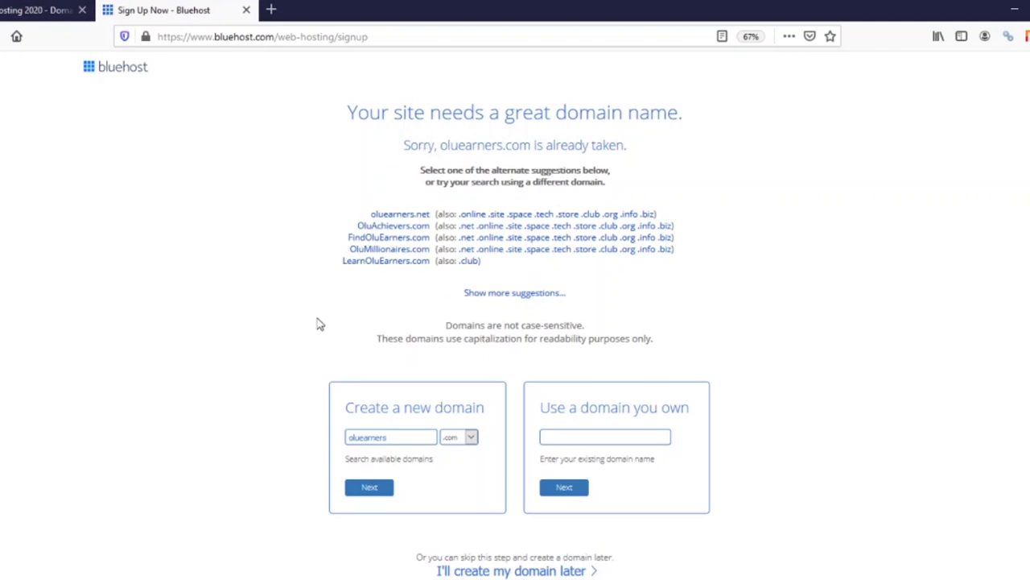
pyautogui.click(397, 432)
pyautogui.write('1')
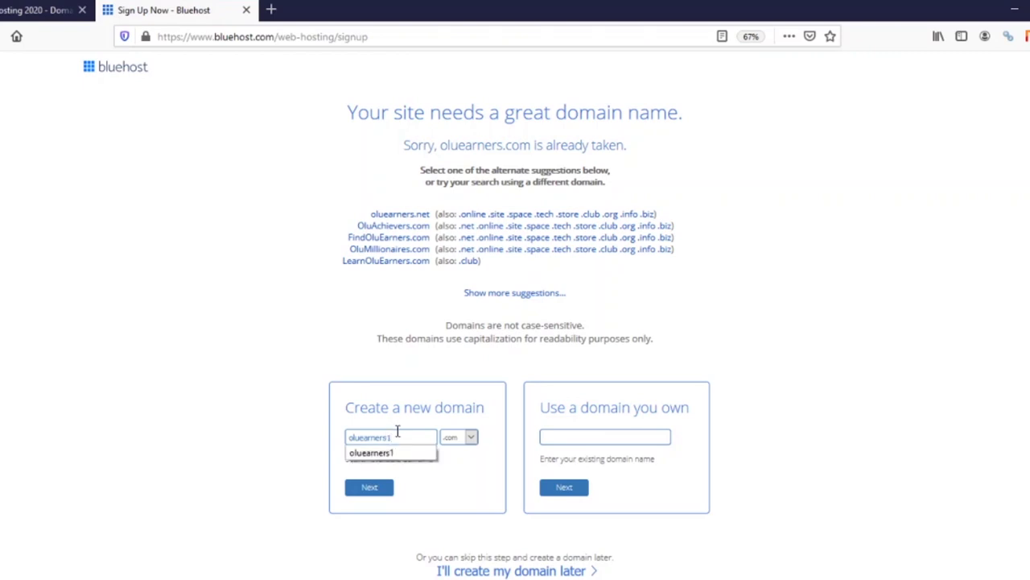
pyautogui.click(370, 489)
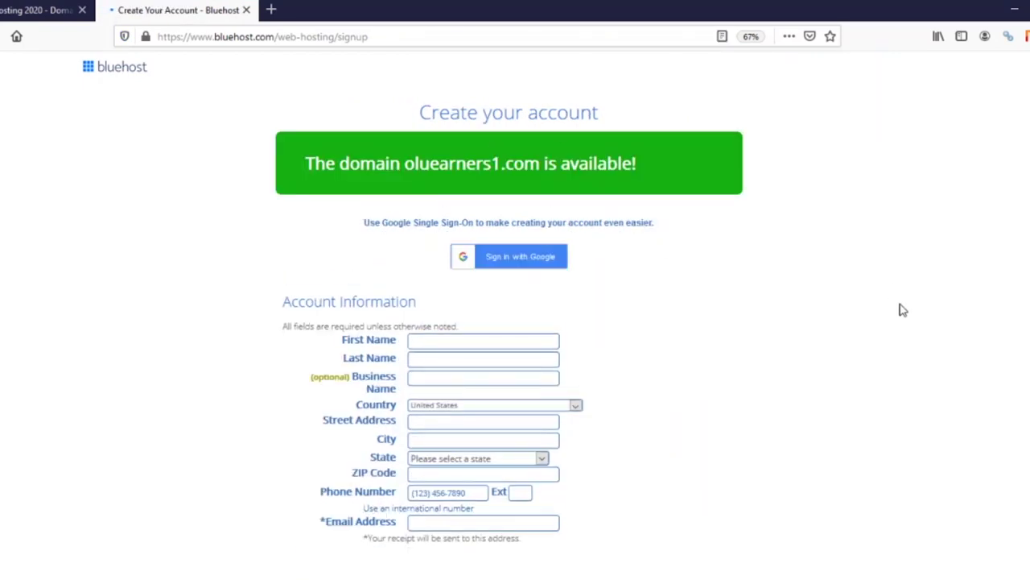
pyautogui.scroll(-4, 453, 255)
pyautogui.scroll(4, 483, 306)
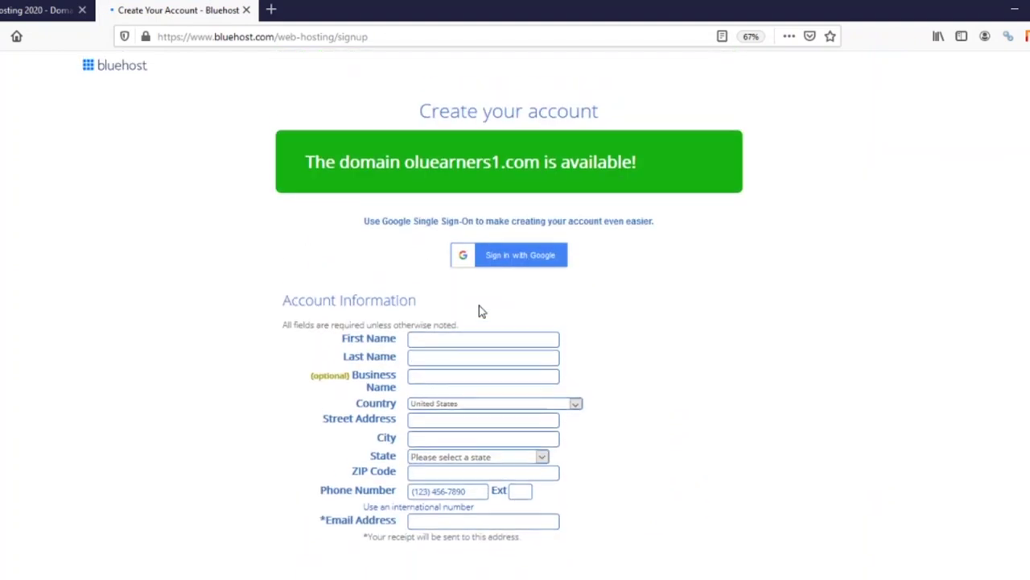
pyautogui.scroll(-5, 473, 451)
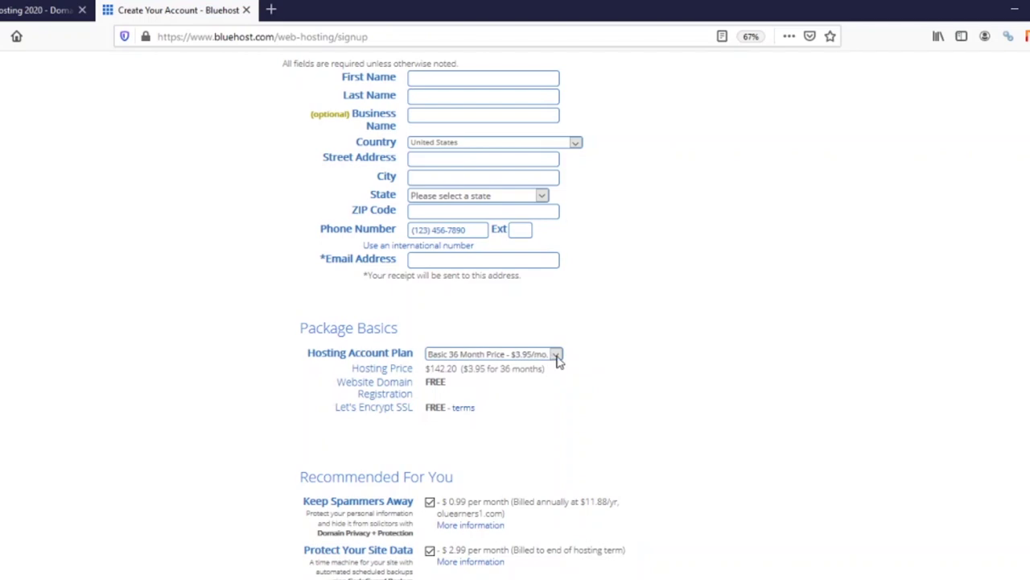
pyautogui.click(556, 355)
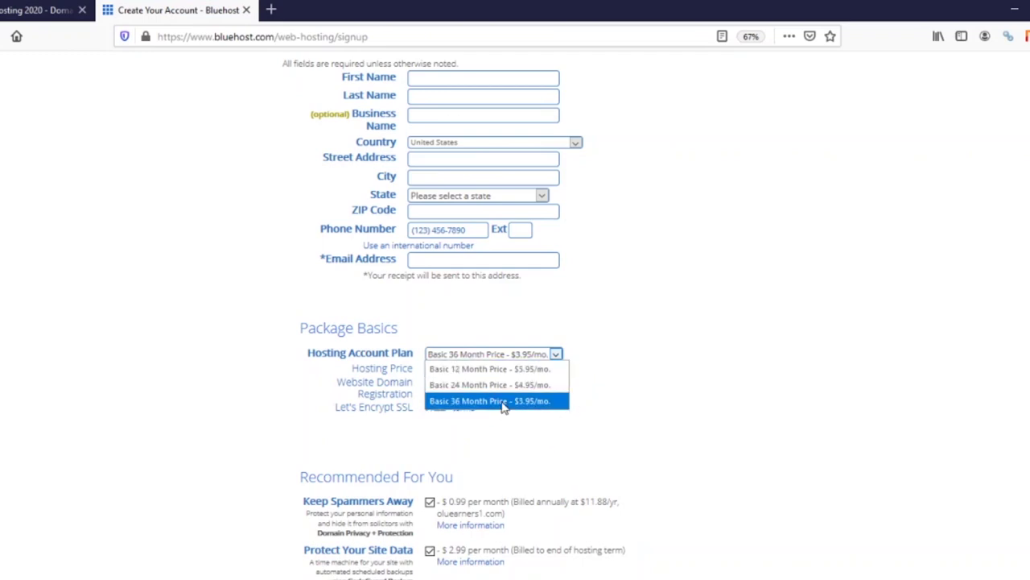
pyautogui.click(628, 413)
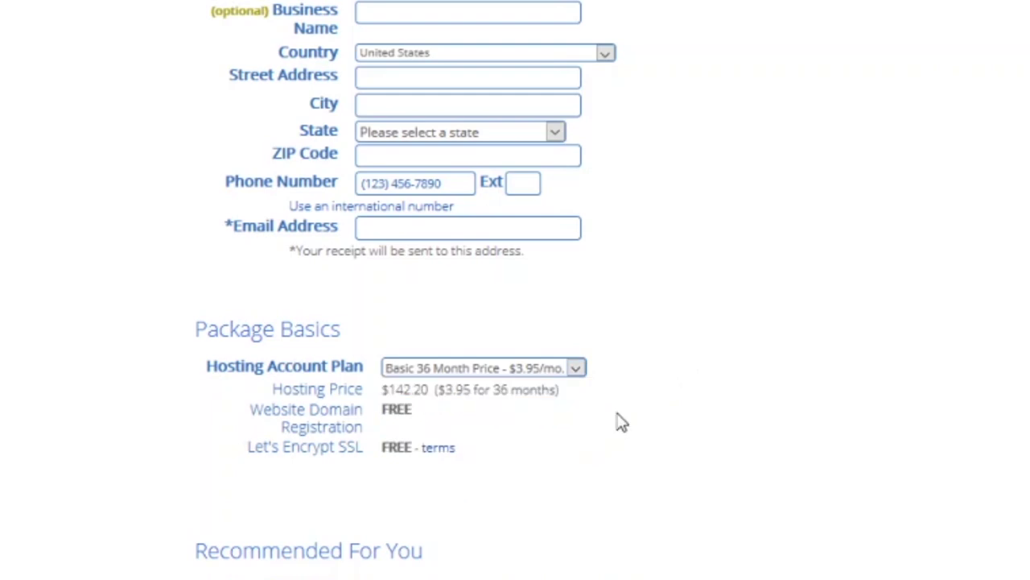
pyautogui.scroll(-4, 430, 459)
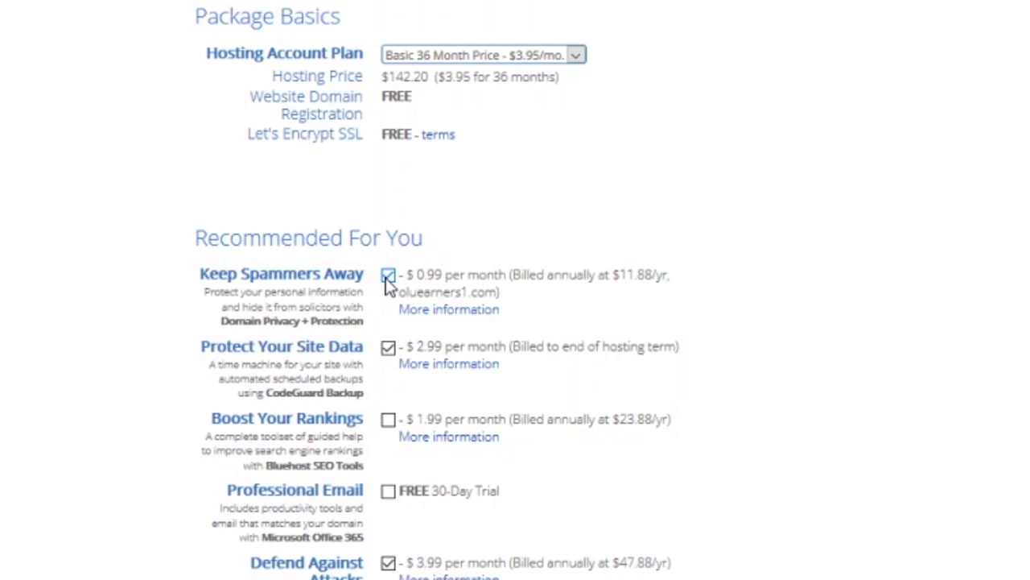
# Remove the Domain Privacy, CodeGuard backup and SiteLock malware add-ons from the order.
pyautogui.click(389, 277)
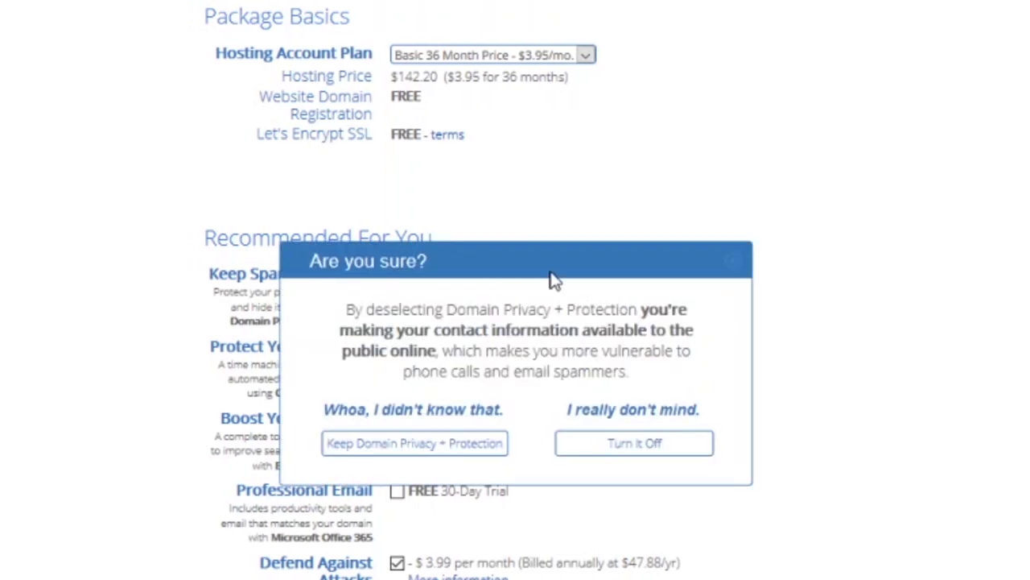
pyautogui.click(612, 451)
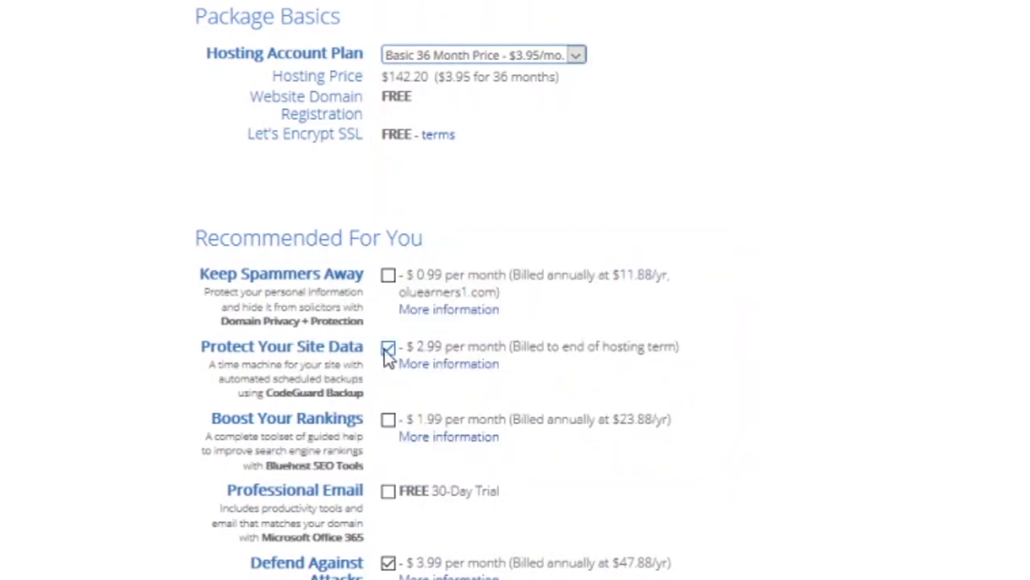
pyautogui.click(388, 348)
pyautogui.click(390, 563)
pyautogui.scroll(-3, 402, 555)
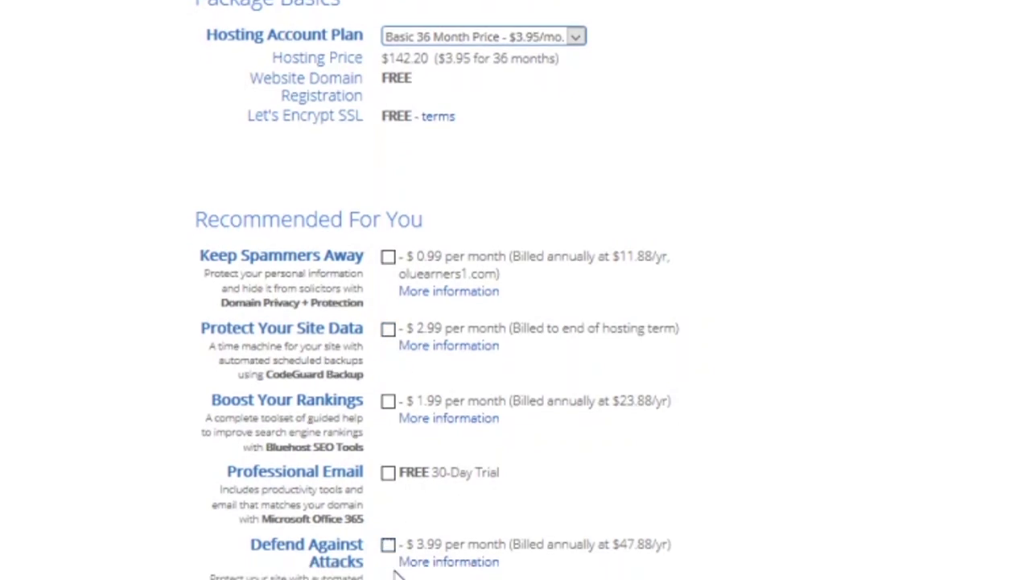
pyautogui.scroll(-4, 438, 558)
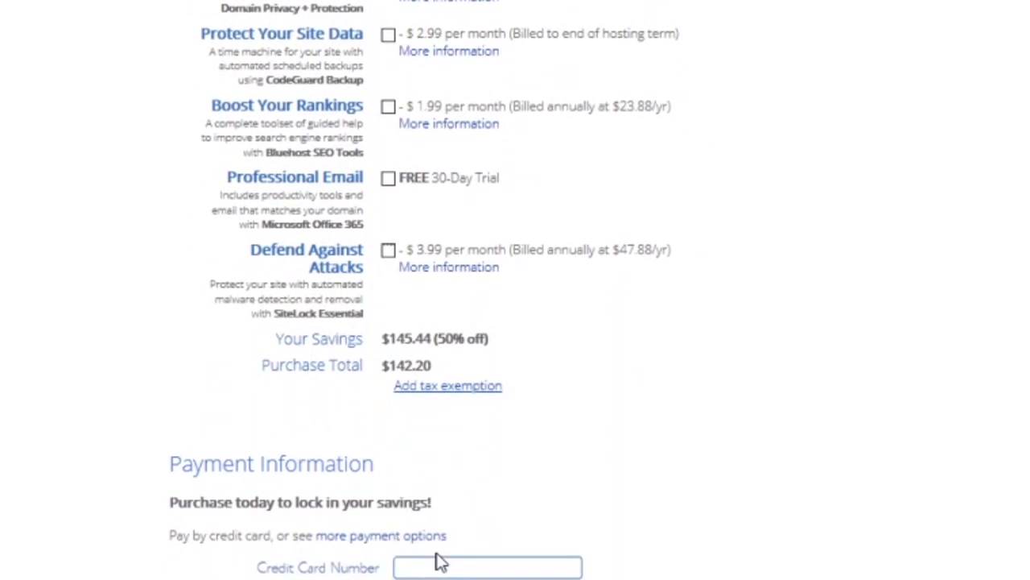
pyautogui.scroll(5, 494, 326)
pyautogui.scroll(15, 493, 327)
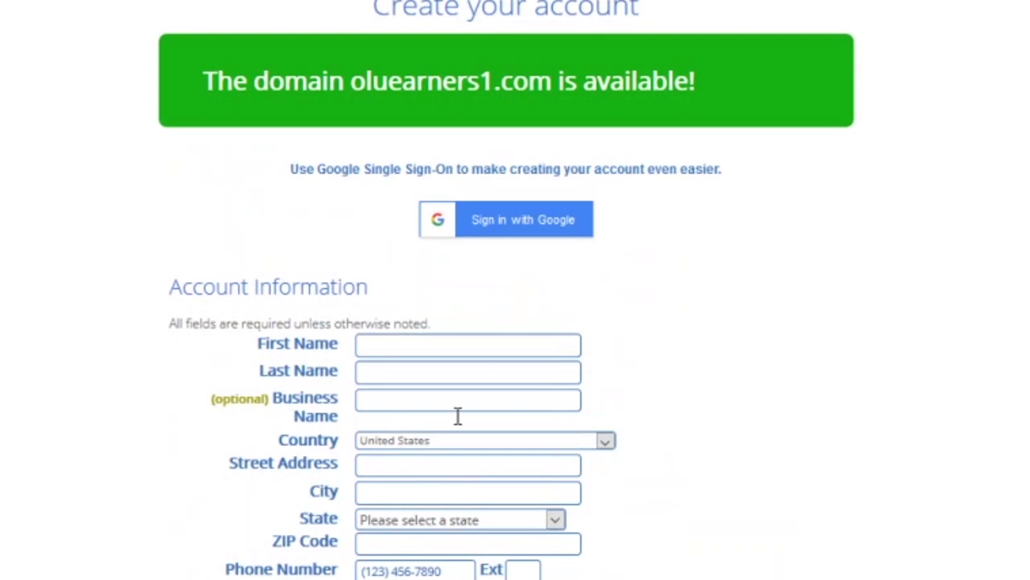
pyautogui.scroll(-1, 596, 519)
pyautogui.scroll(-4, 600, 519)
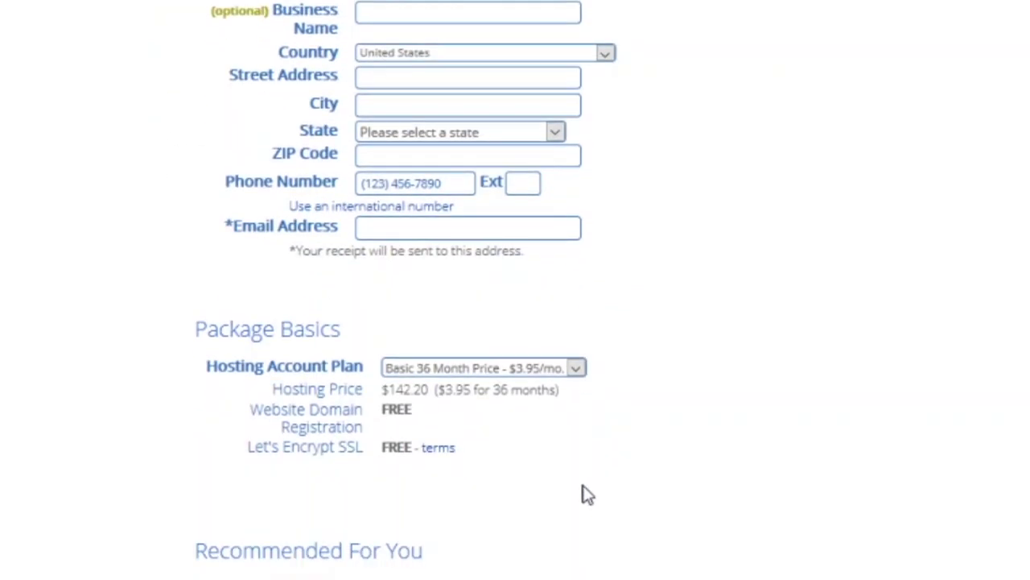
# Choose the Basic 12 Month hosting plan, agree to the terms, and submit the order.
pyautogui.click(575, 368)
pyautogui.click(458, 391)
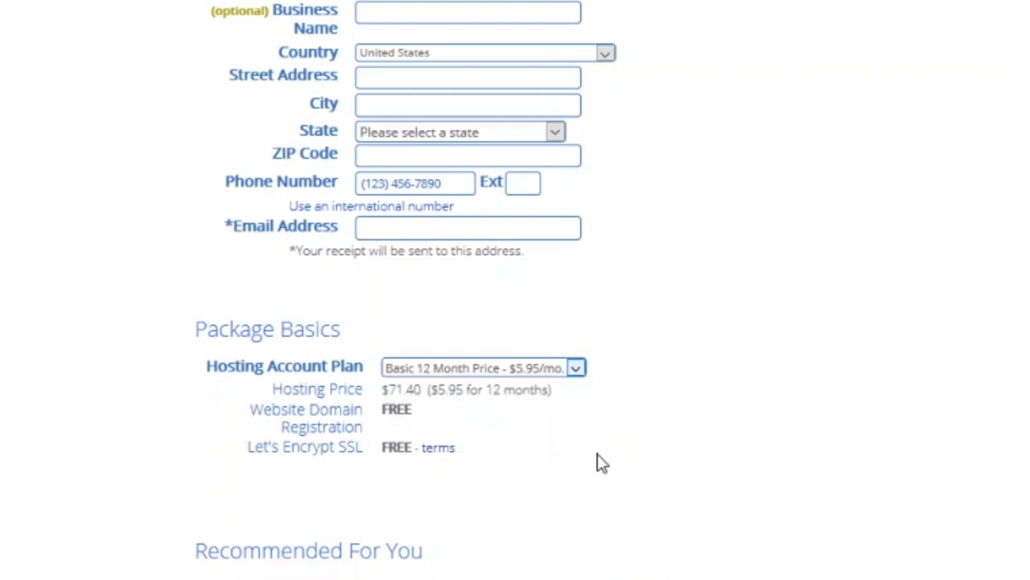
pyautogui.scroll(-12, 610, 469)
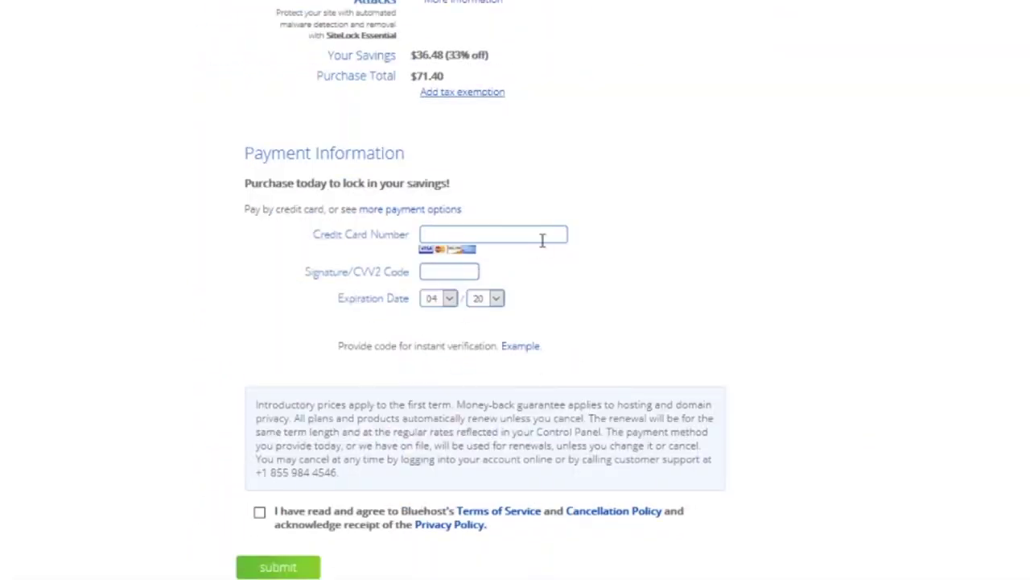
pyautogui.click(259, 512)
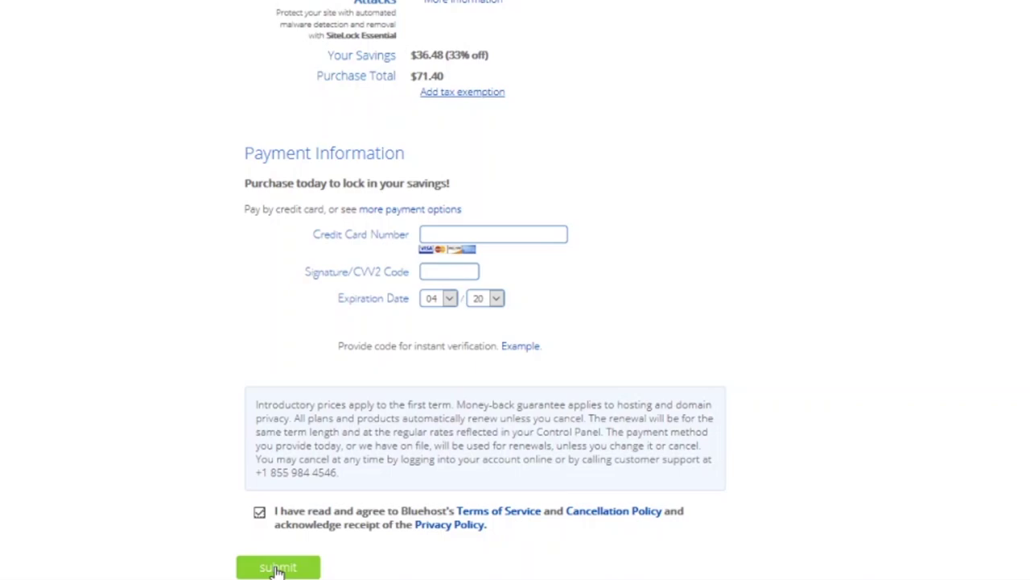
pyautogui.click(277, 568)
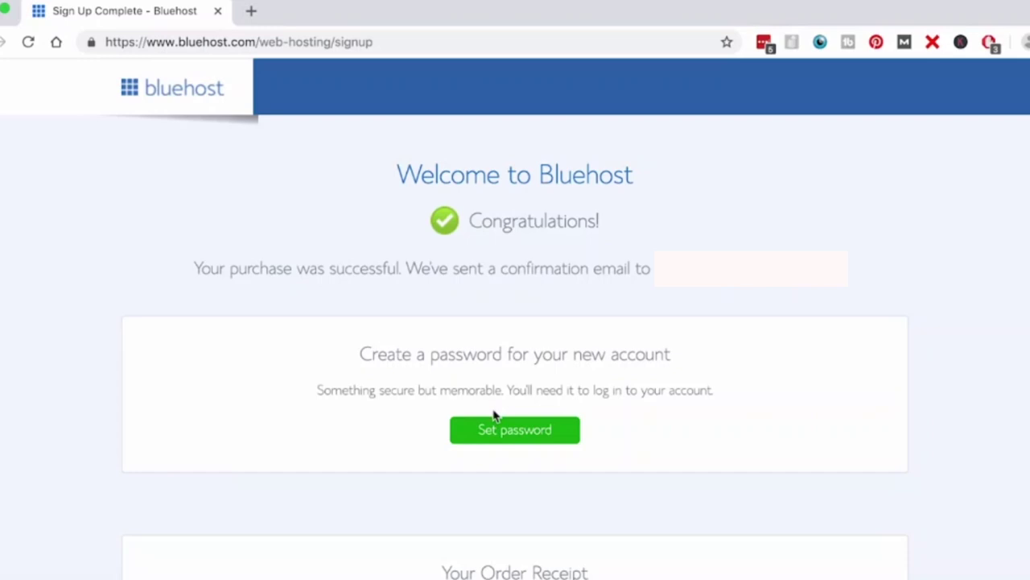
# Create a password for the new Bluehost account and log in.
pyautogui.click(496, 420)
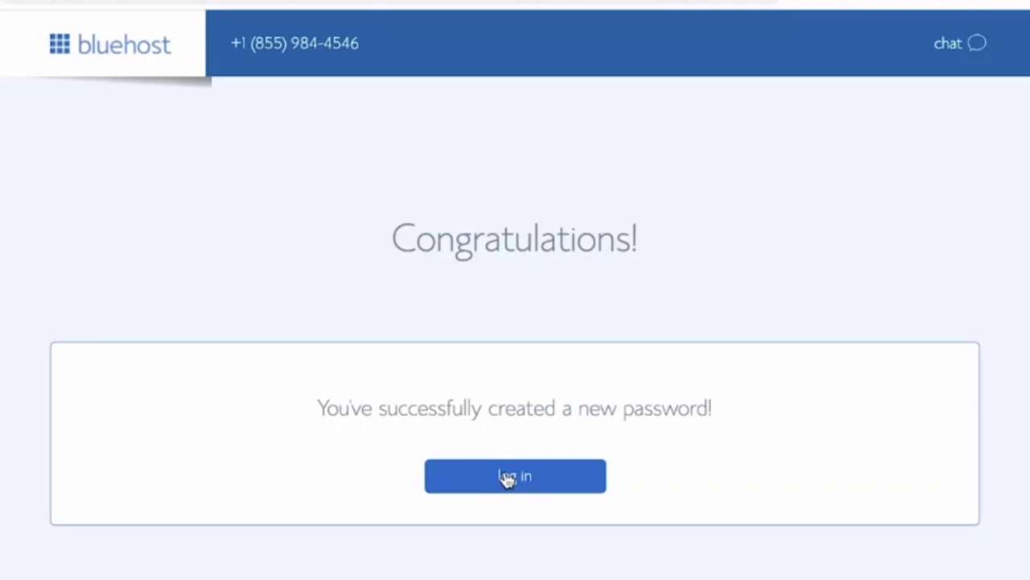
pyautogui.click(507, 476)
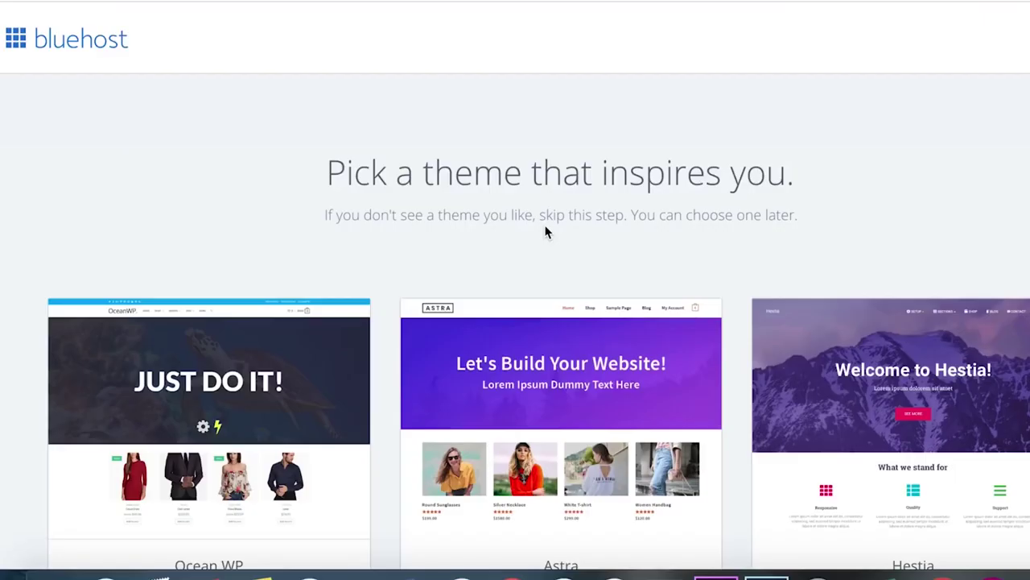
# Scroll past the Ocean WP, Astra and Hestia theme cards and skip theme selection.
pyautogui.moveTo(327, 174); pyautogui.dragTo(802, 191)
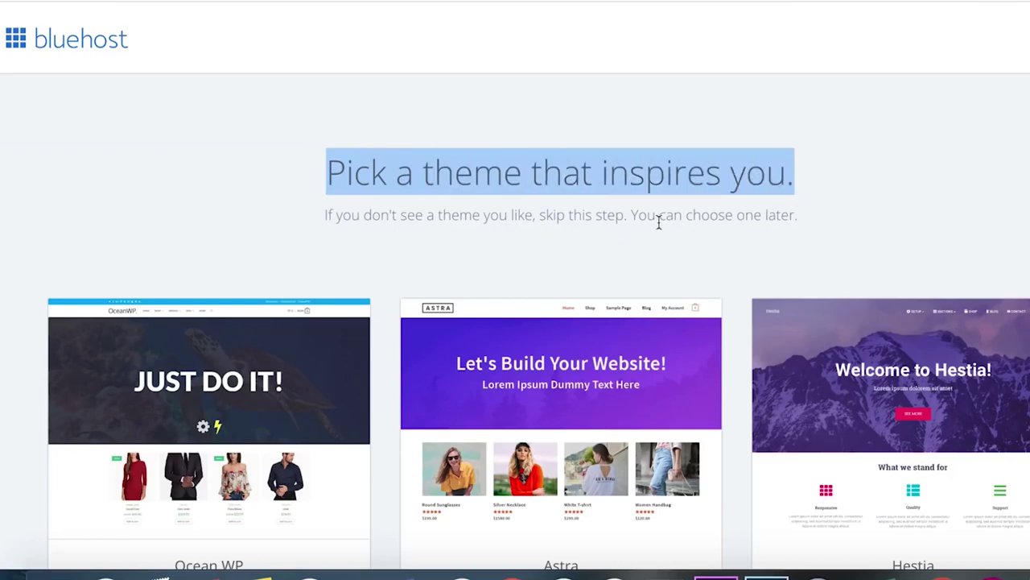
pyautogui.scroll(-4, 575, 244)
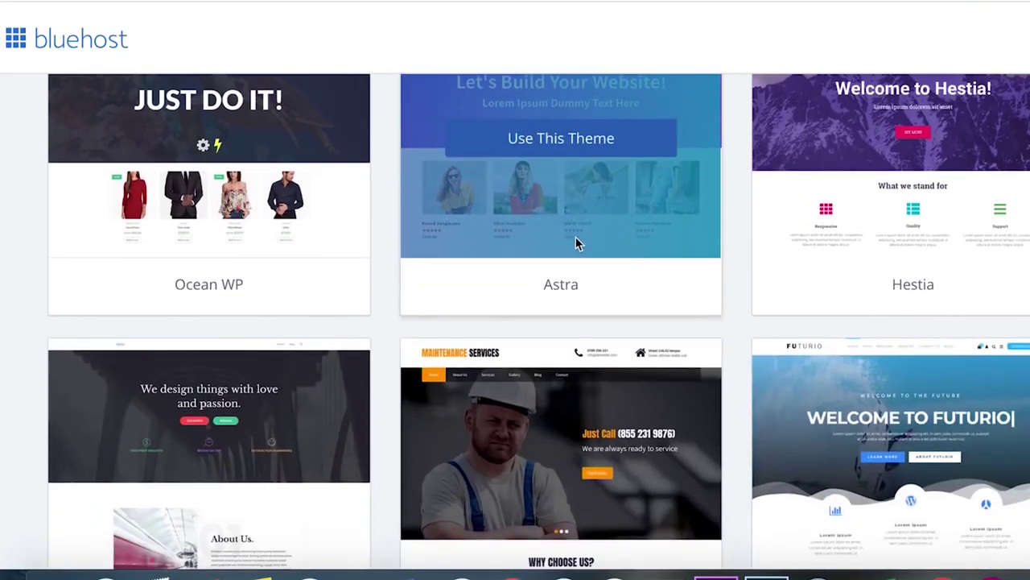
pyautogui.scroll(-7, 576, 242)
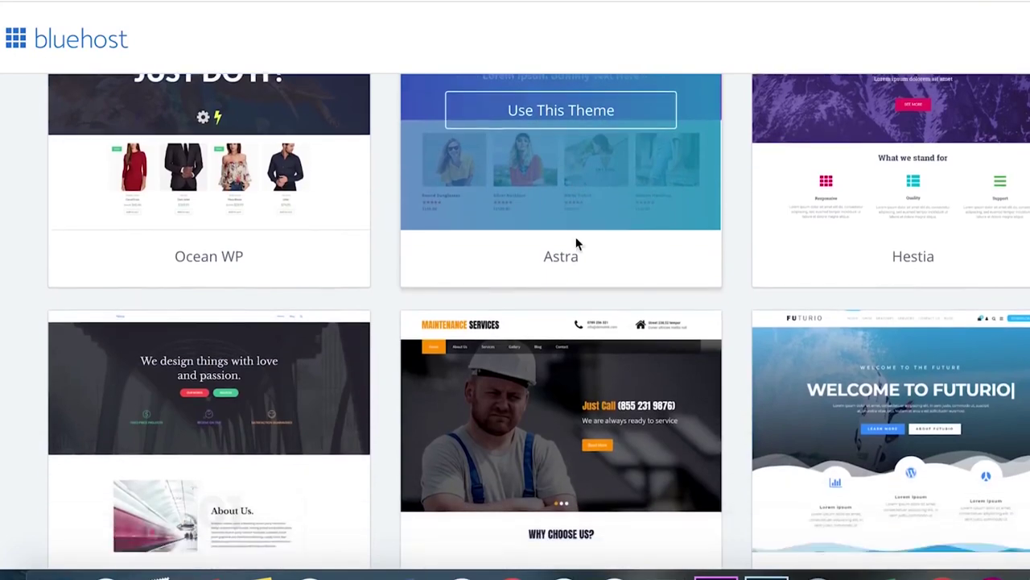
pyautogui.scroll(-1, 577, 257)
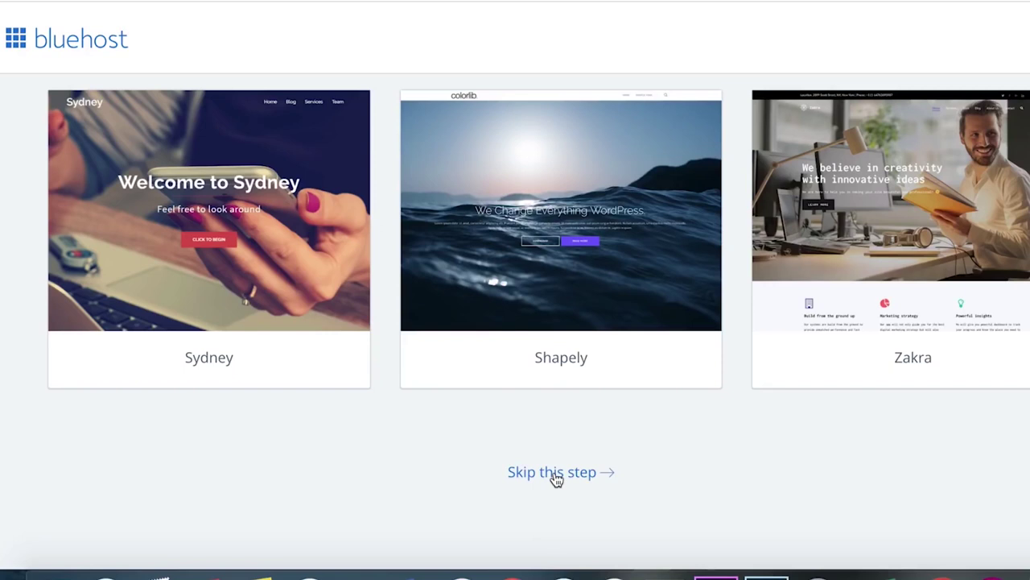
pyautogui.click(557, 476)
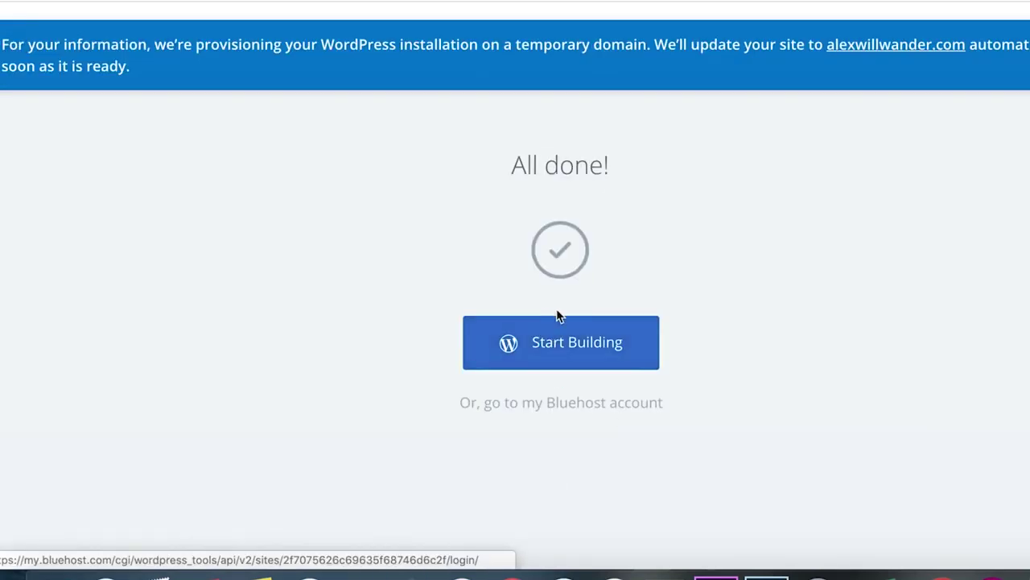
# Start building the site, go to Appearance > Themes, and open Add New Theme.
pyautogui.click(549, 351)
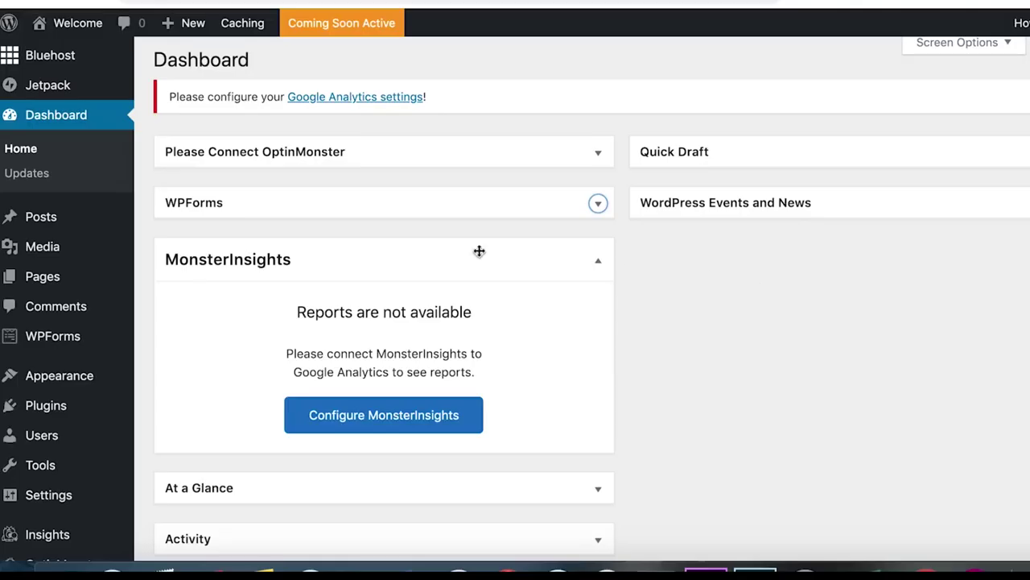
pyautogui.moveTo(33, 378)
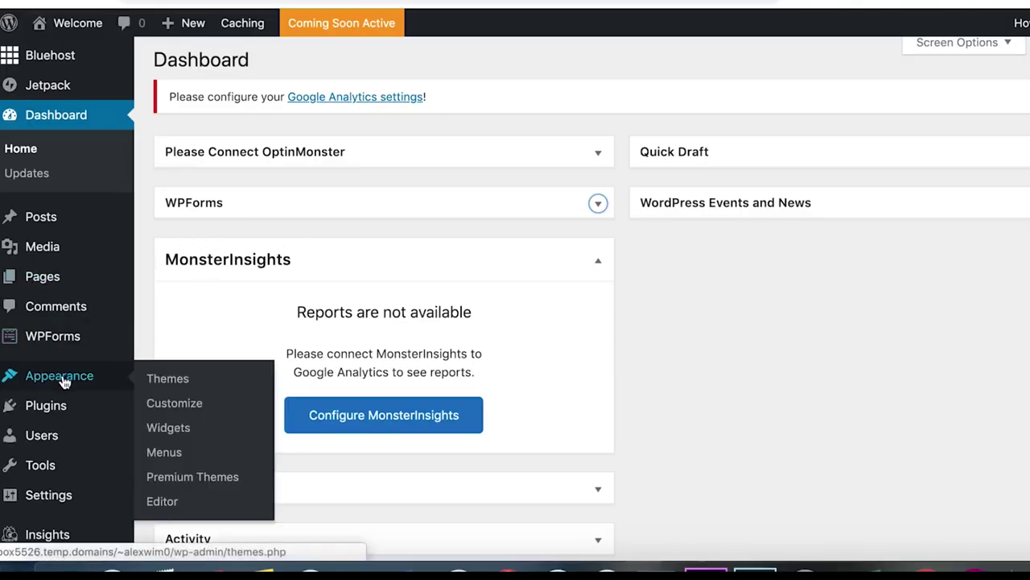
pyautogui.click(169, 380)
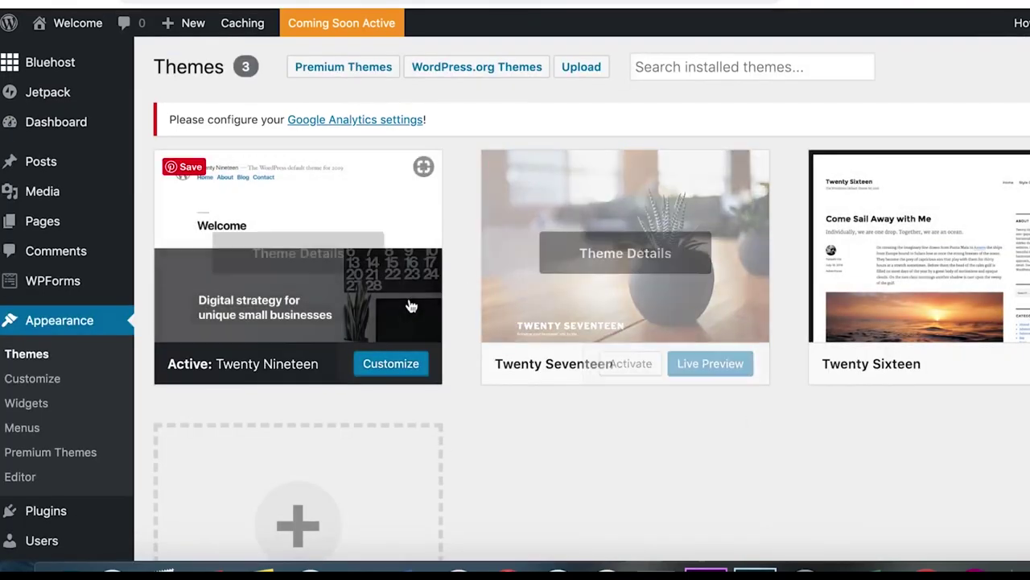
pyautogui.scroll(-3, 463, 295)
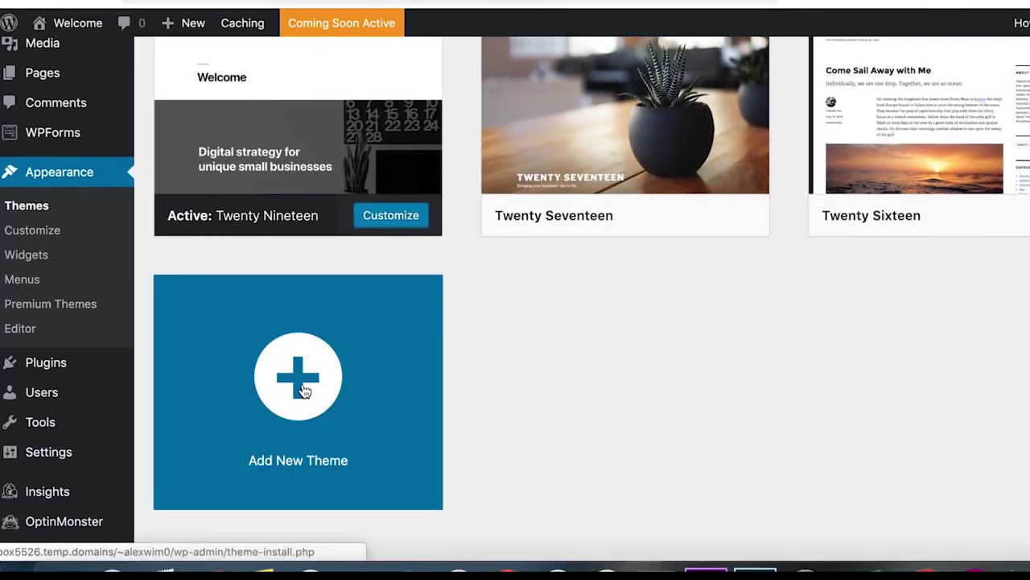
pyautogui.click(304, 391)
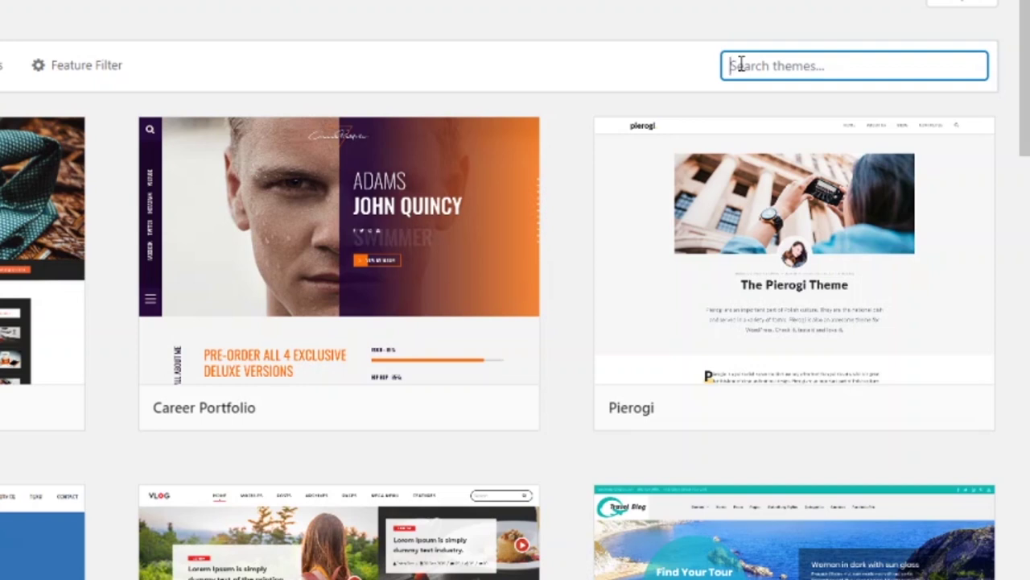
# Find the Astra theme, install and activate it, and open its Customizer.
pyautogui.write('Easy')
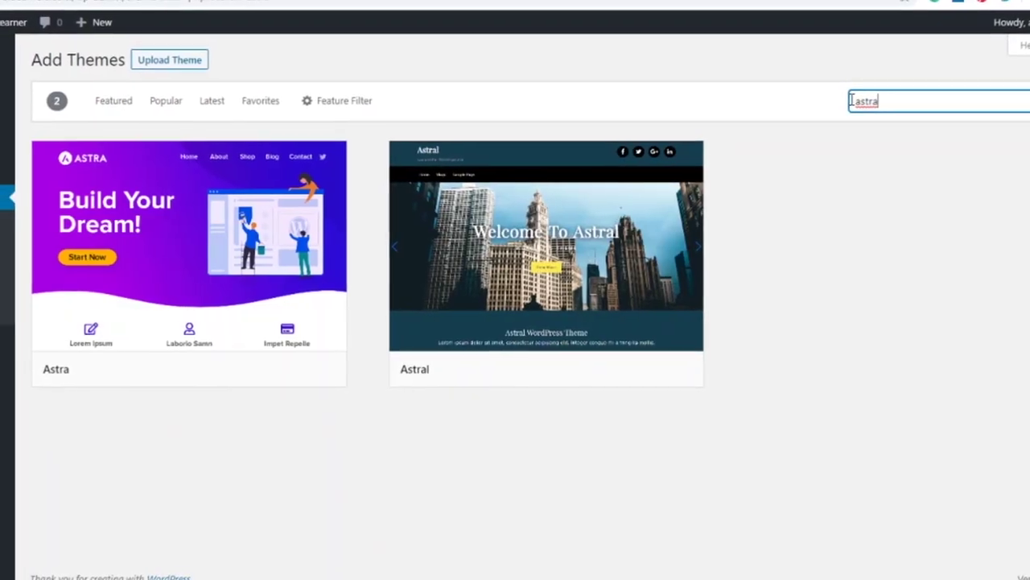
pyautogui.moveTo(229, 187)
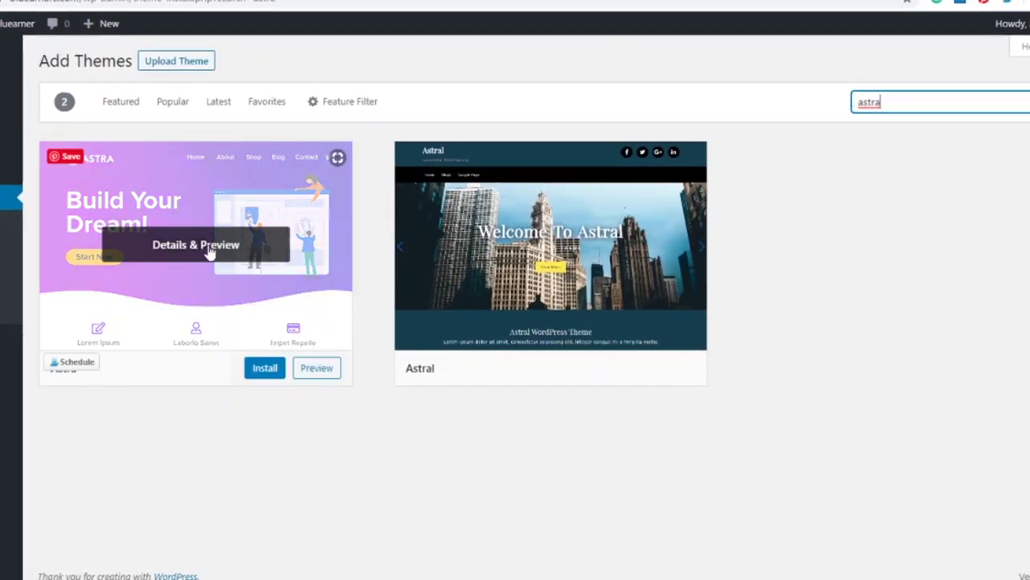
pyautogui.click(253, 373)
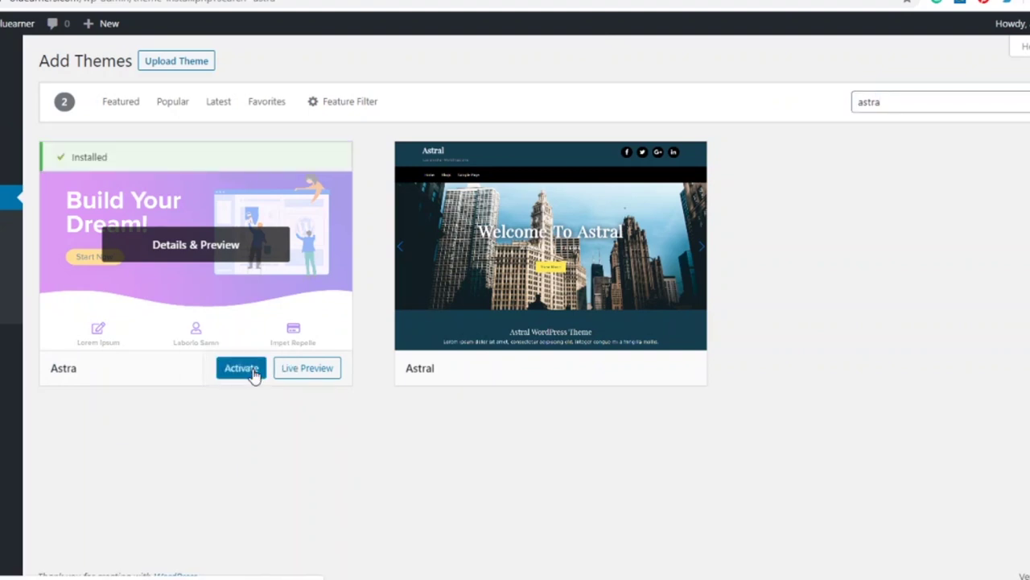
pyautogui.click(239, 373)
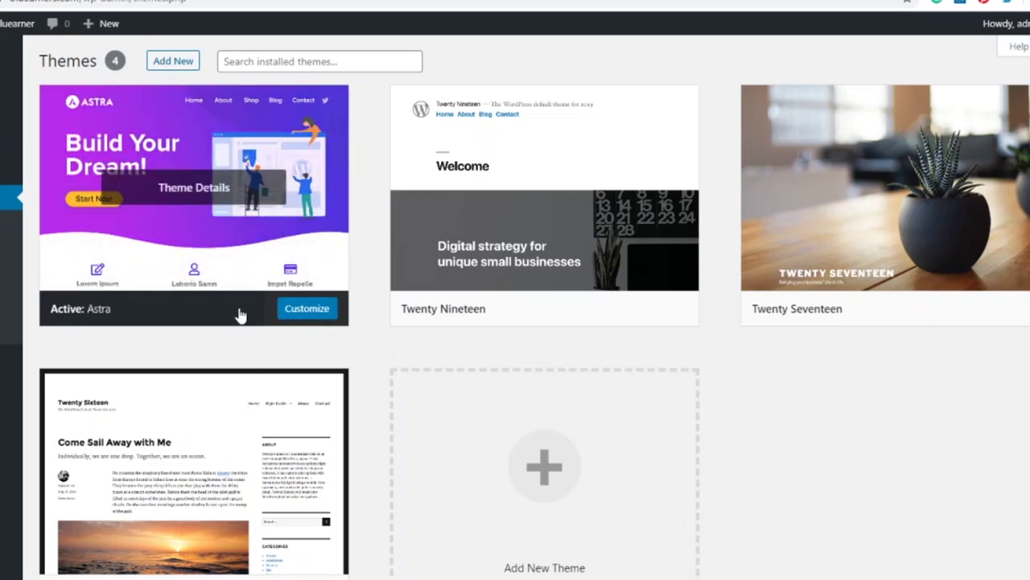
pyautogui.click(307, 310)
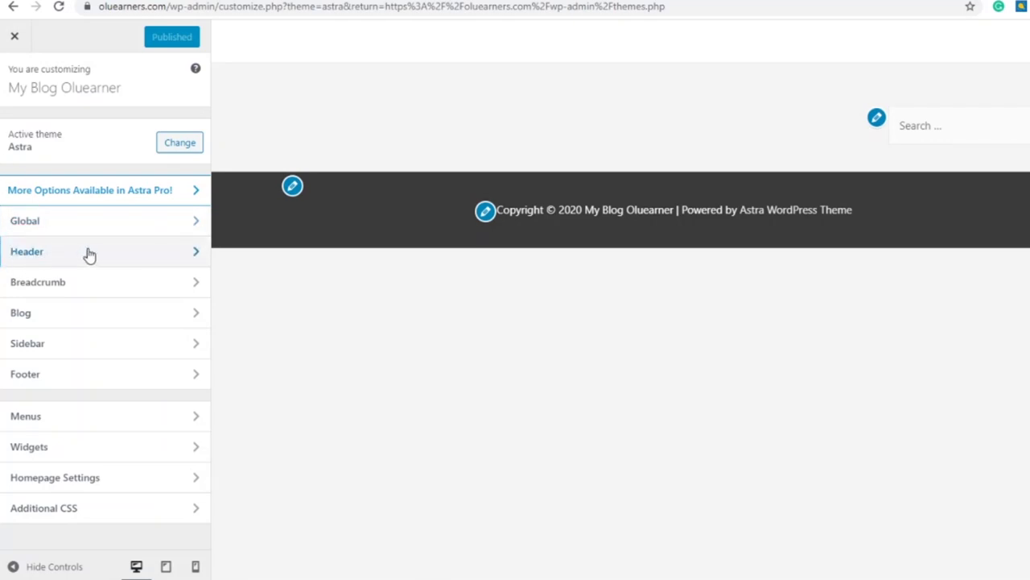
# Choose the Merit Bloggers mb image from the Media Library as the site logo.
pyautogui.click(174, 252)
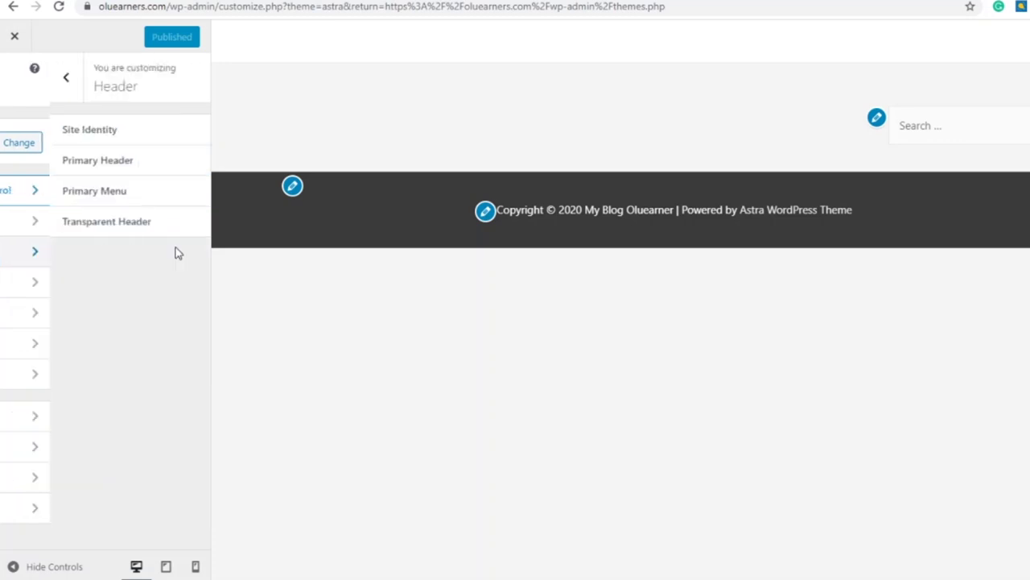
pyautogui.click(96, 137)
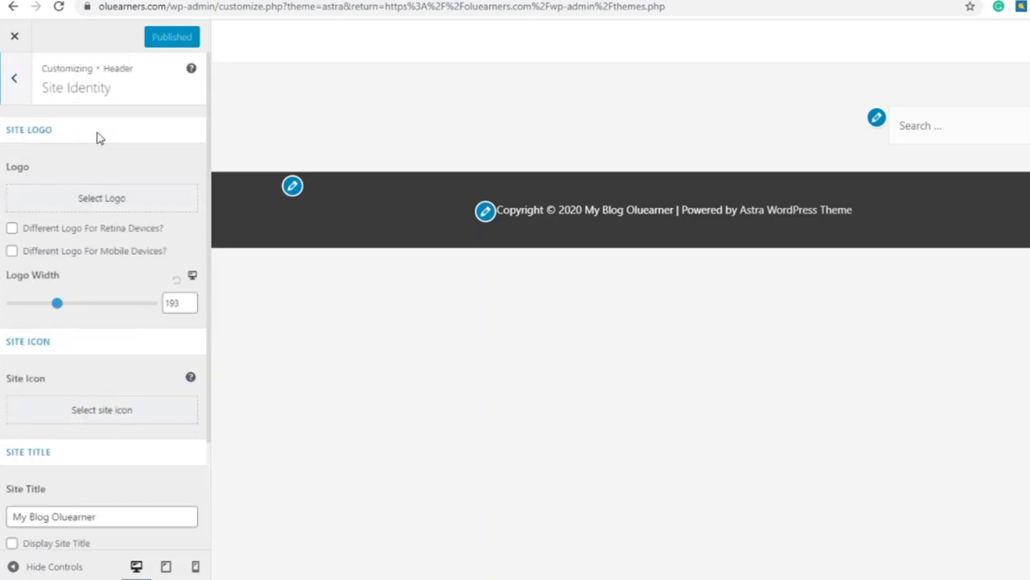
pyautogui.click(98, 197)
pyautogui.click(63, 95)
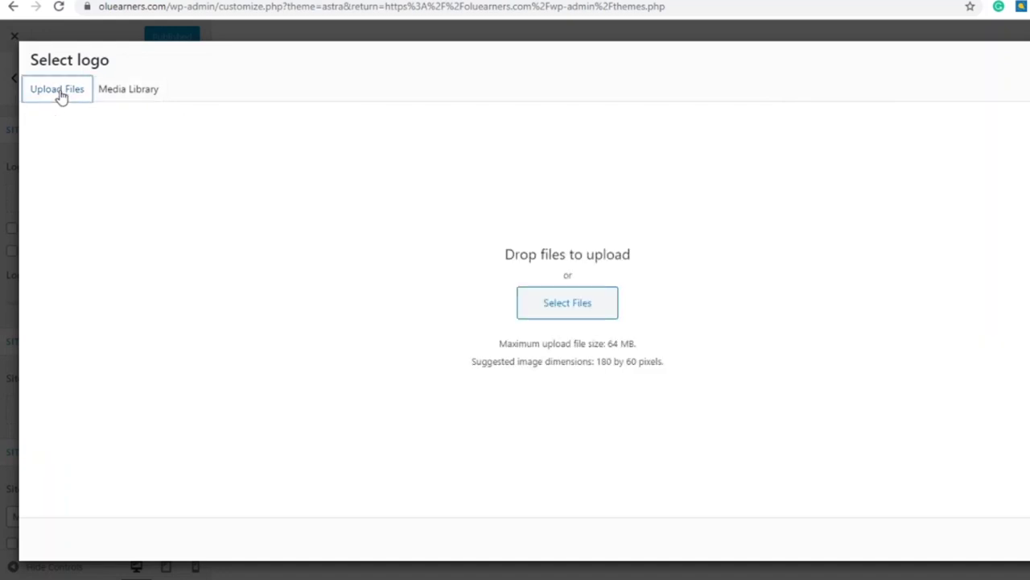
pyautogui.click(113, 92)
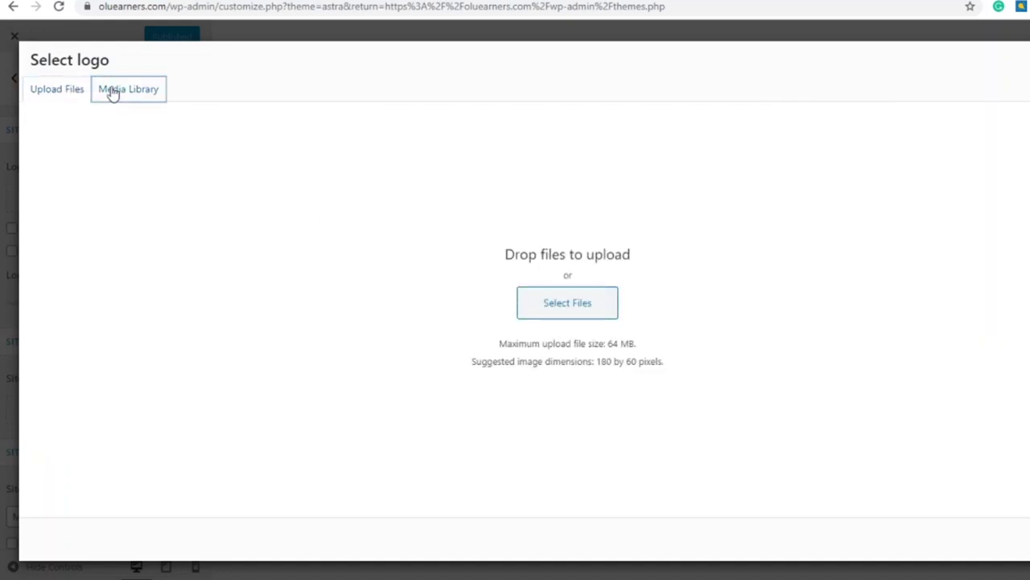
pyautogui.click(184, 187)
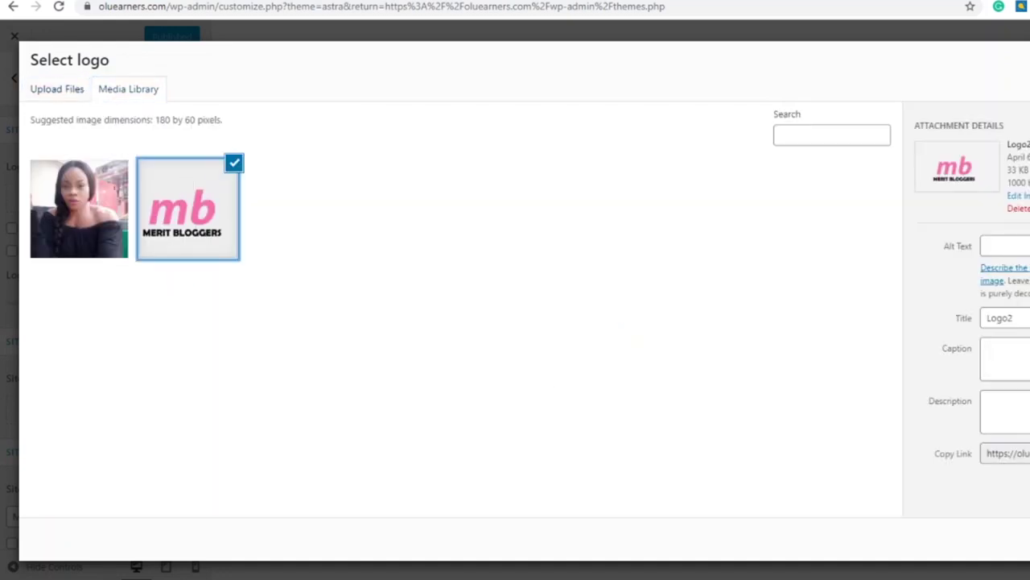
pyautogui.click(1016, 541)
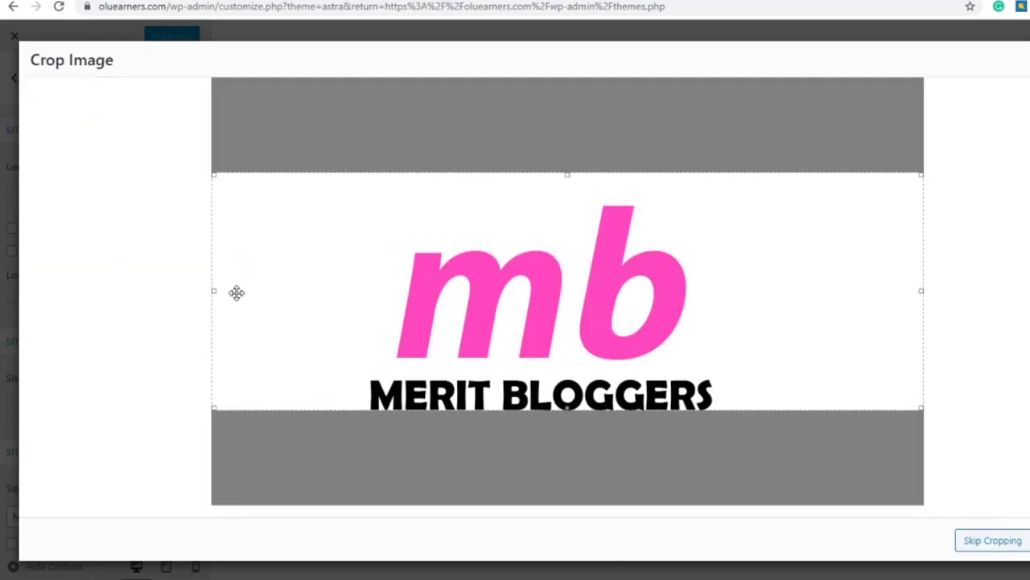
# Crop the logo from both sides, publish it at width 193, and exit the Customizer.
pyautogui.moveTo(213, 287); pyautogui.dragTo(349, 274)
pyautogui.moveTo(919, 287); pyautogui.dragTo(786, 289)
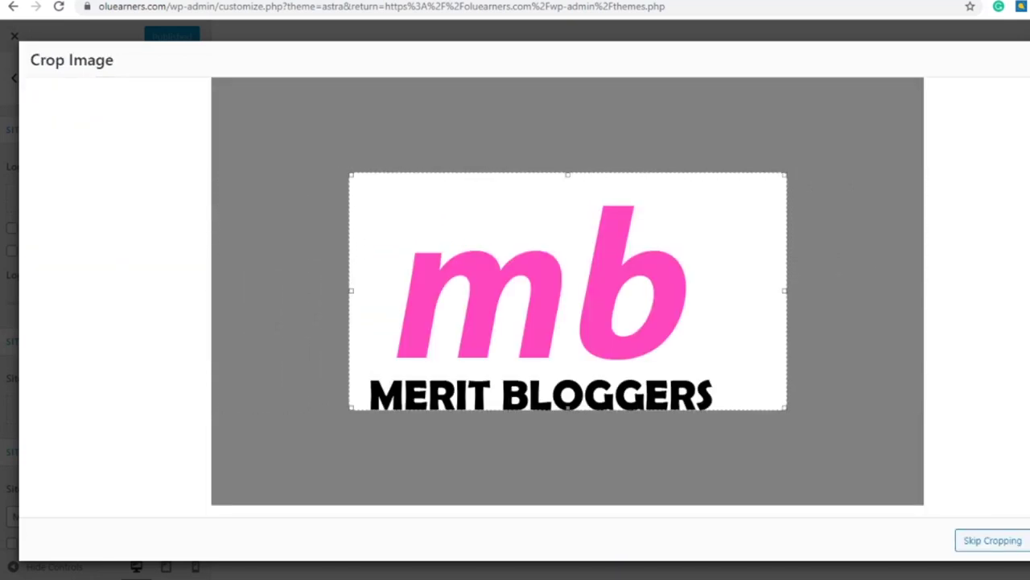
pyautogui.doubleClick(660, 305)
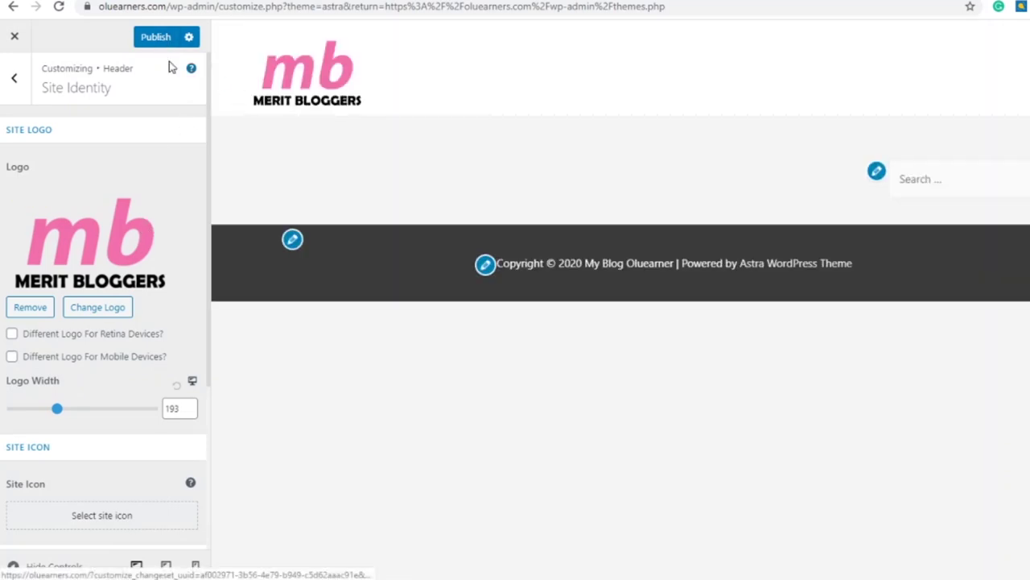
pyautogui.click(157, 39)
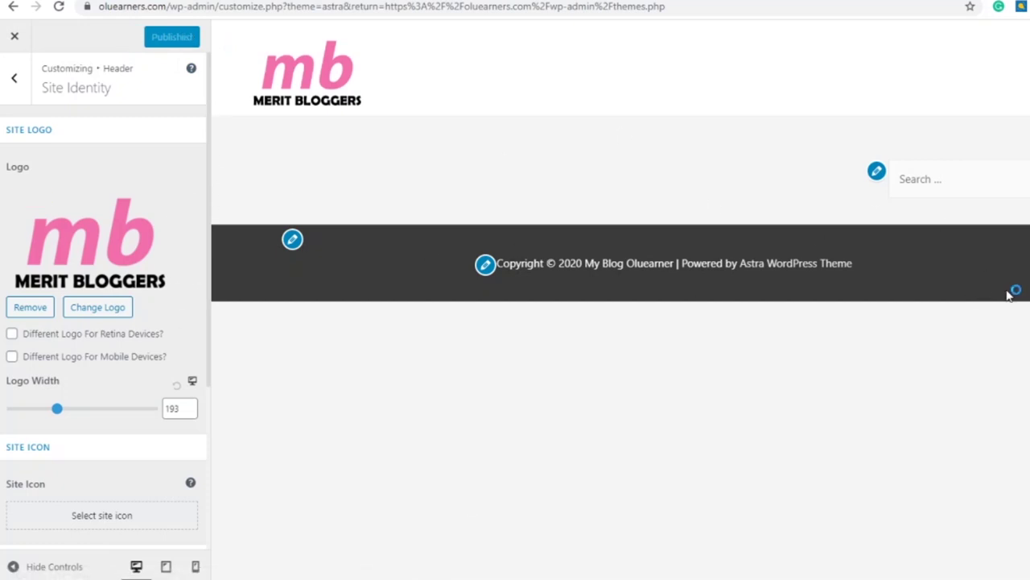
pyautogui.click(14, 40)
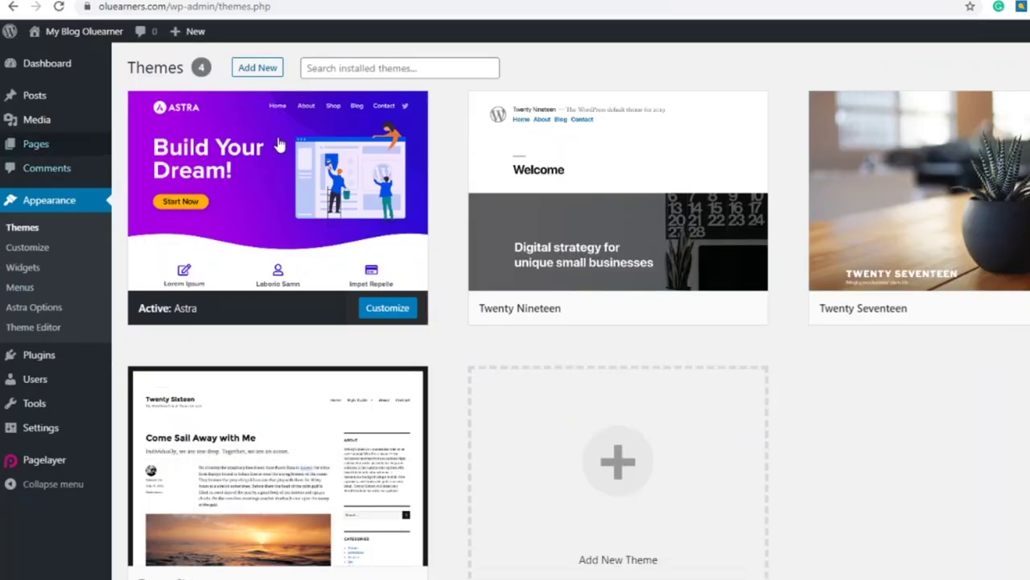
# Create a blank post from Posts > Add New and place the caret in the editor.
pyautogui.scroll(-1, 195, 196)
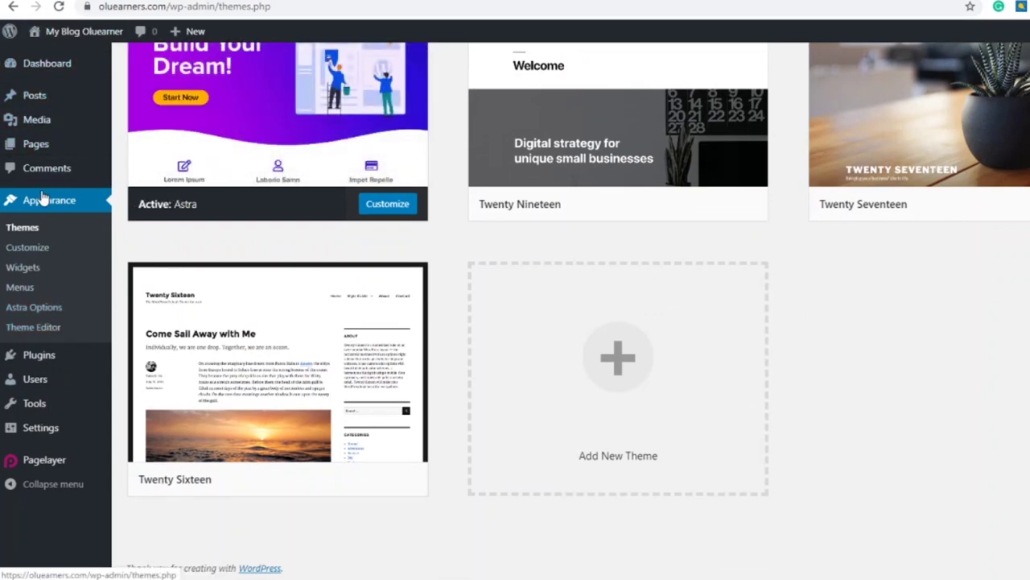
pyautogui.moveTo(25, 104)
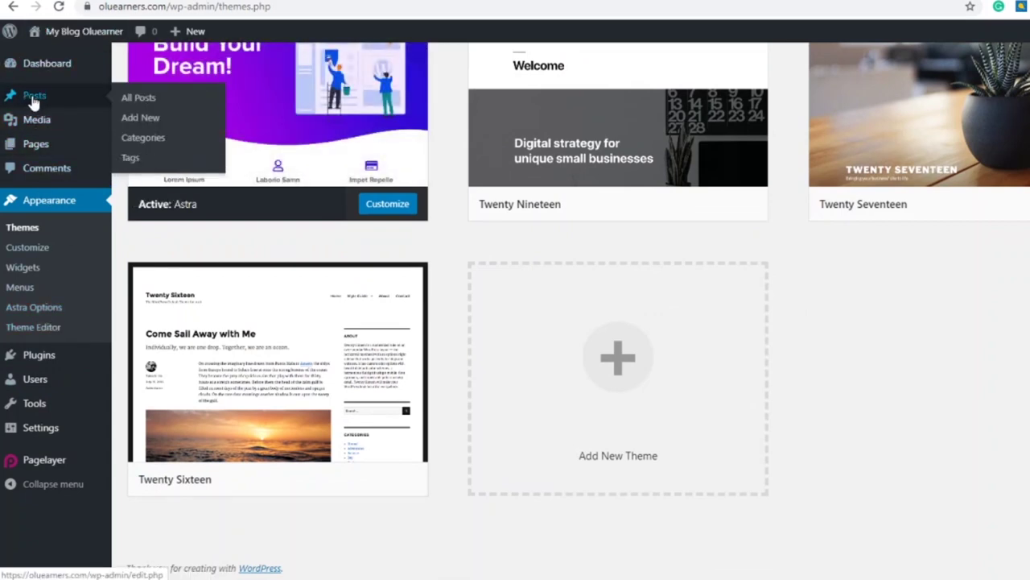
pyautogui.click(139, 123)
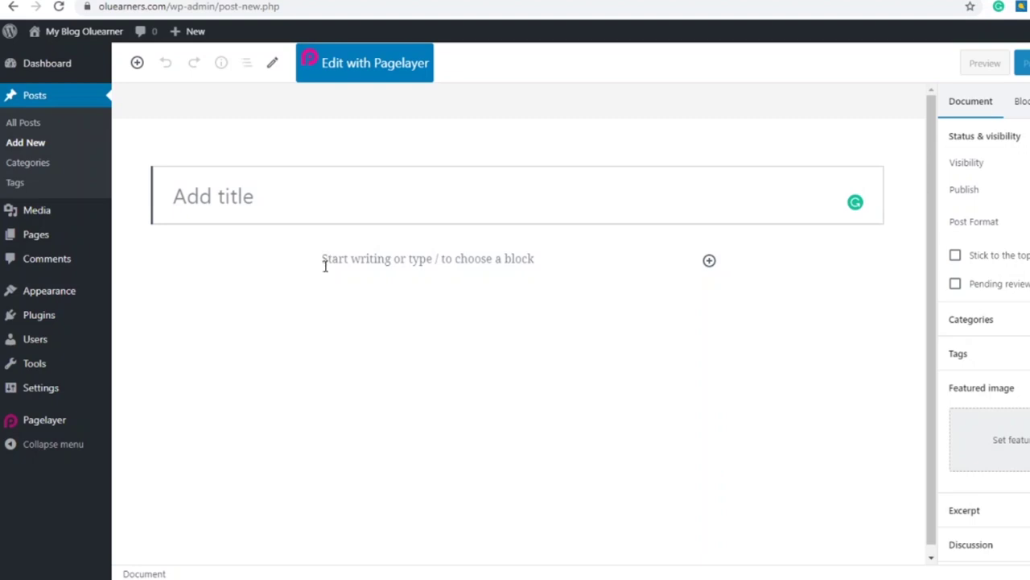
pyautogui.click(329, 253)
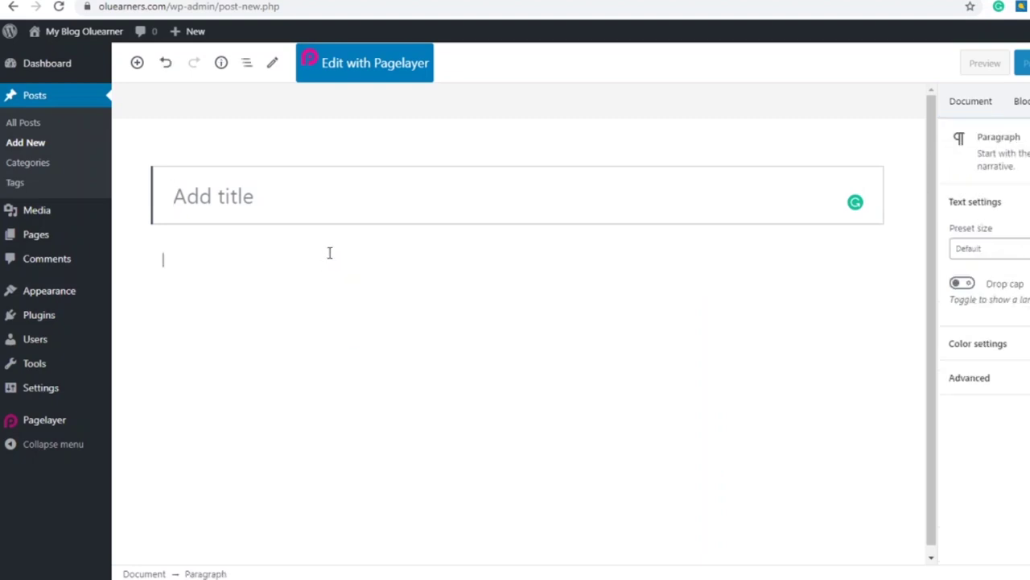
pyautogui.click(234, 203)
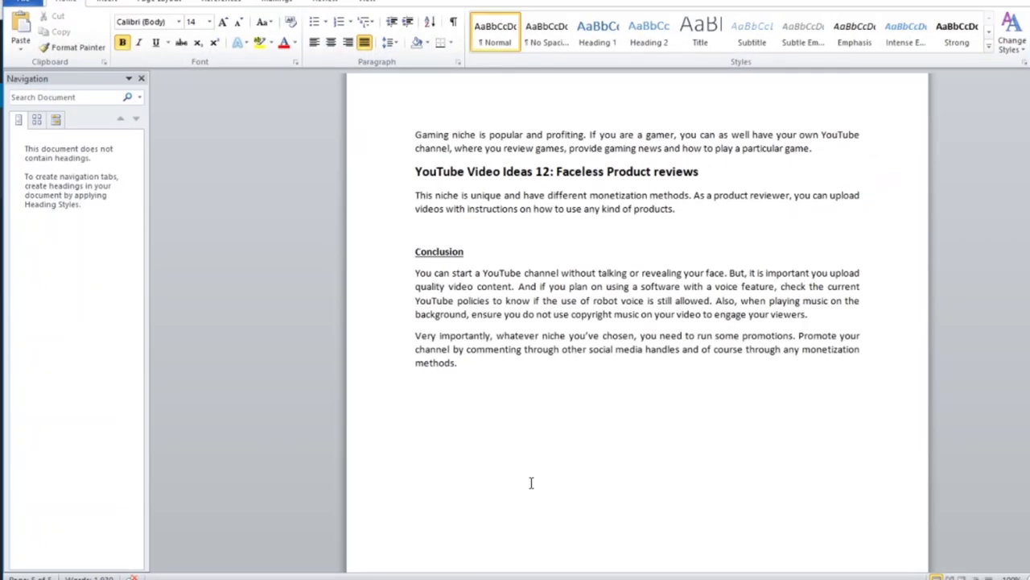
# Select the faceless YouTube article in Word from its title to the last paragraph and copy it.
pyautogui.scroll(15, 732, 293)
pyautogui.scroll(15, 732, 293)
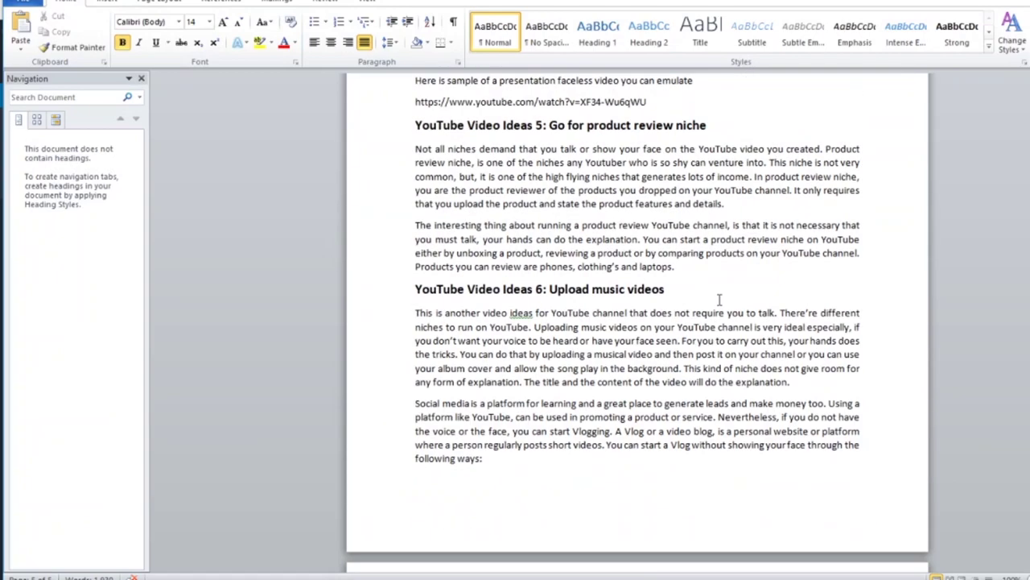
pyautogui.scroll(12, 719, 299)
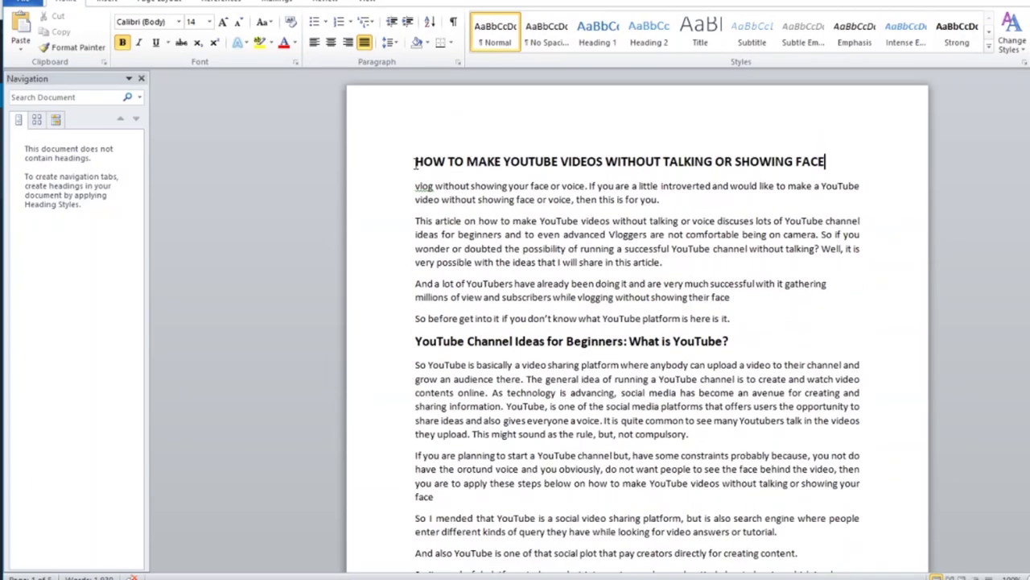
pyautogui.moveTo(416, 163); pyautogui.dragTo(704, 106)
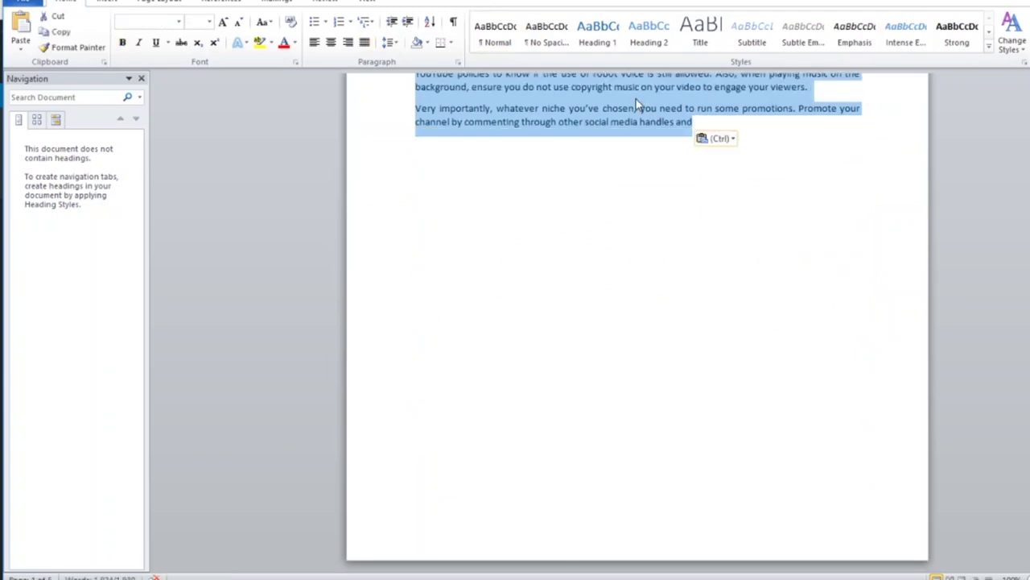
pyautogui.click(665, 121)
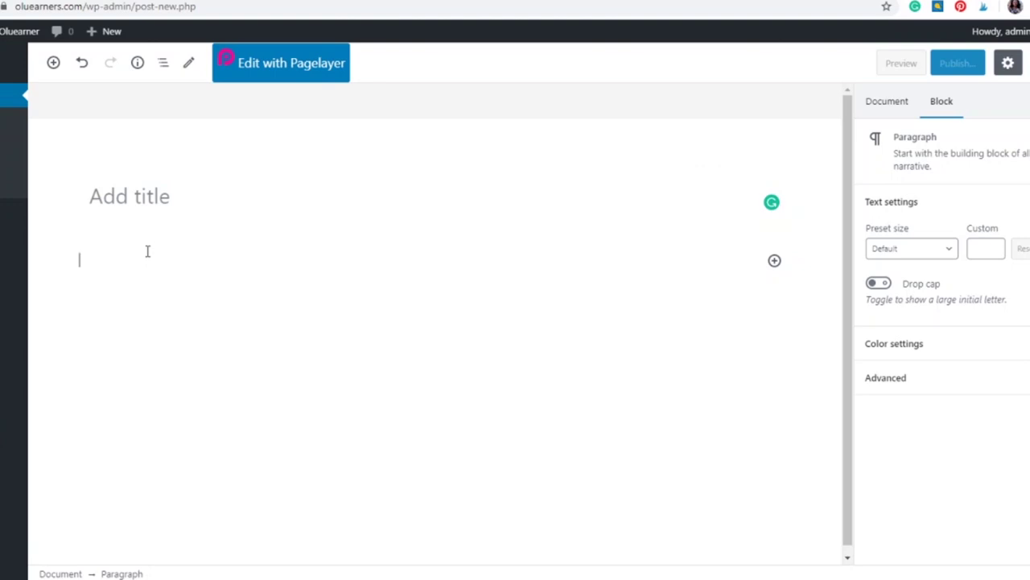
# Paste the copied YouTube article into the post body and select its title heading line.
pyautogui.hotkey('ctrl', 'v')
pyautogui.scroll(20, 532, 322)
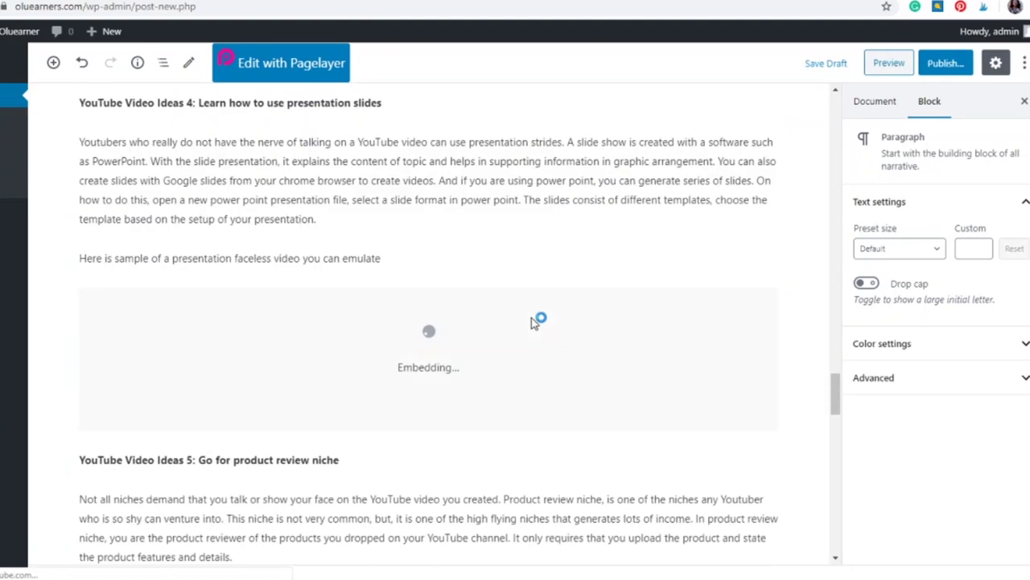
pyautogui.scroll(15, 533, 320)
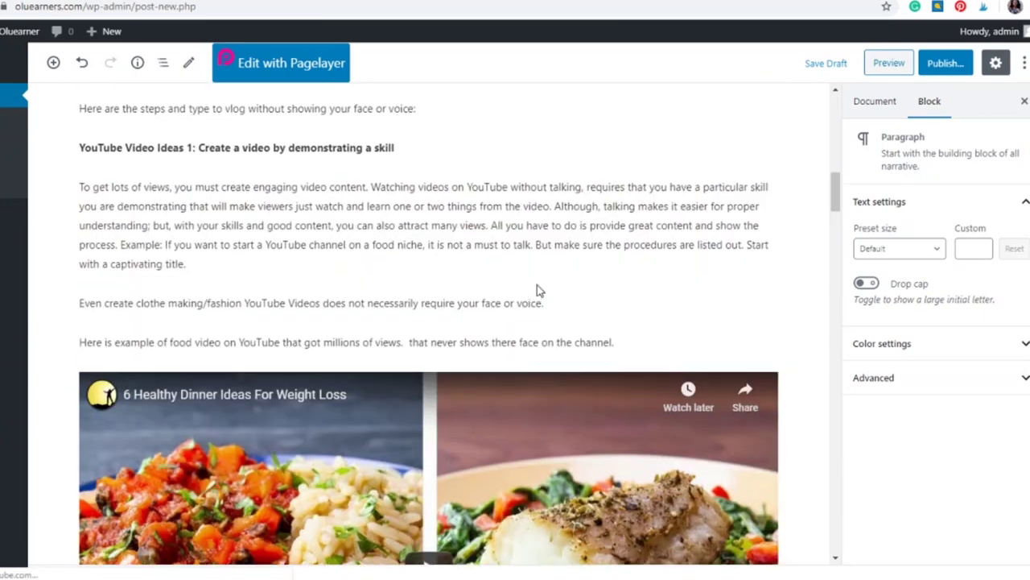
pyautogui.scroll(10, 537, 291)
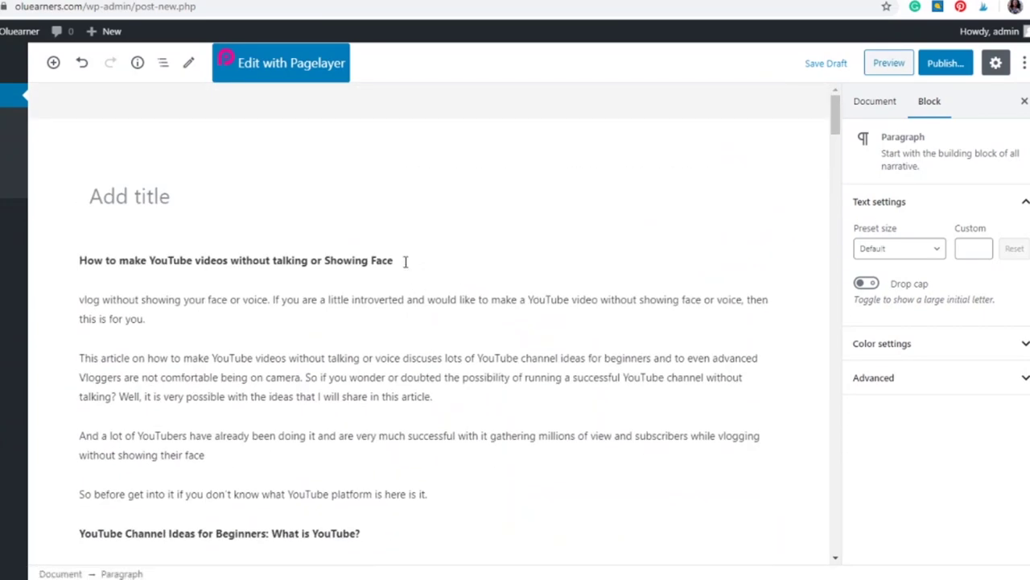
pyautogui.moveTo(405, 261); pyautogui.dragTo(143, 257)
pyautogui.moveTo(398, 260); pyautogui.dragTo(51, 258)
# Move the article's heading line out of the body and into the post title.
pyautogui.hotkey('ctrl', 'x')
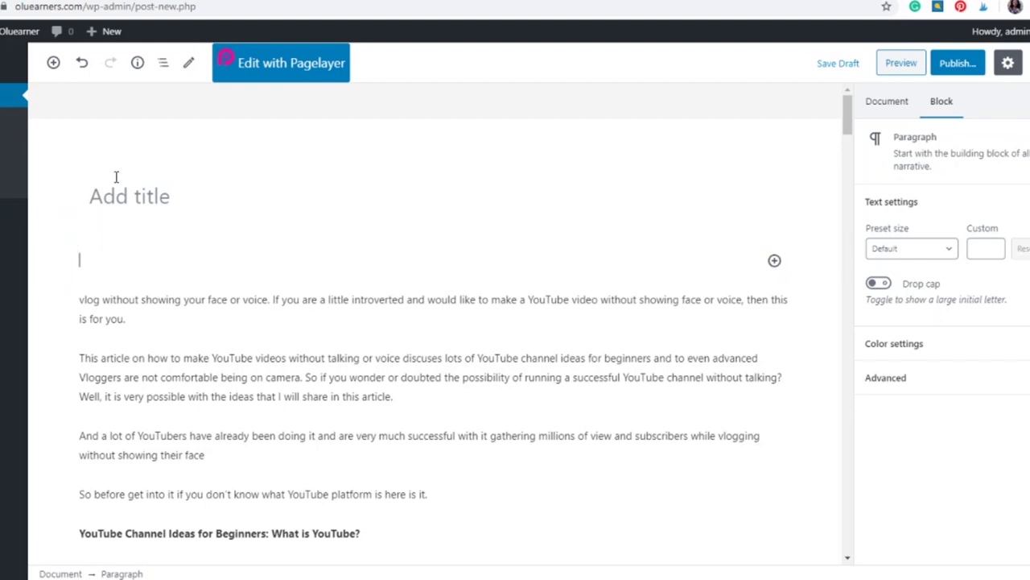
pyautogui.click(115, 190)
pyautogui.hotkey('ctrl', 'v')
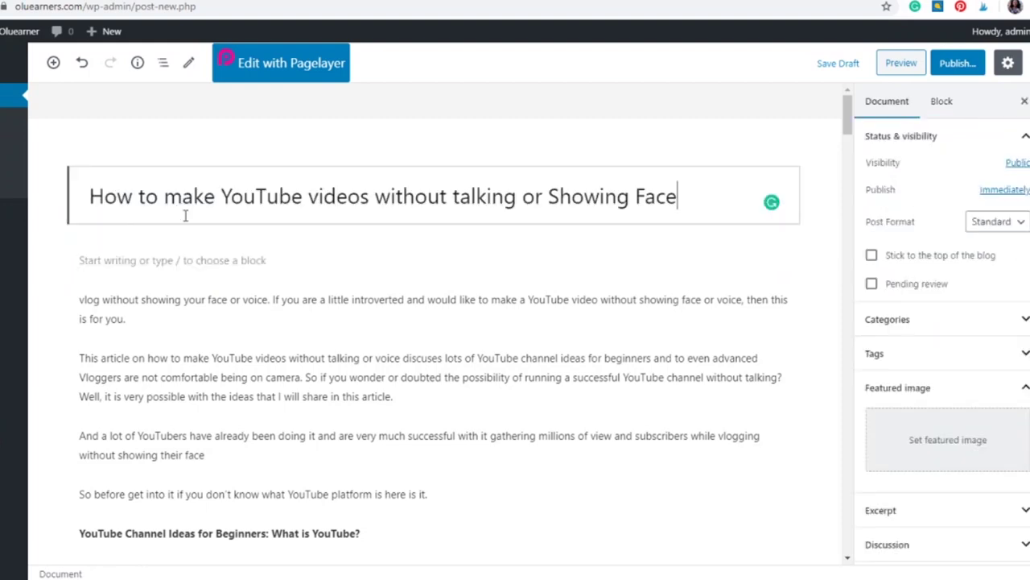
pyautogui.scroll(-7, 582, 246)
pyautogui.scroll(7, 581, 248)
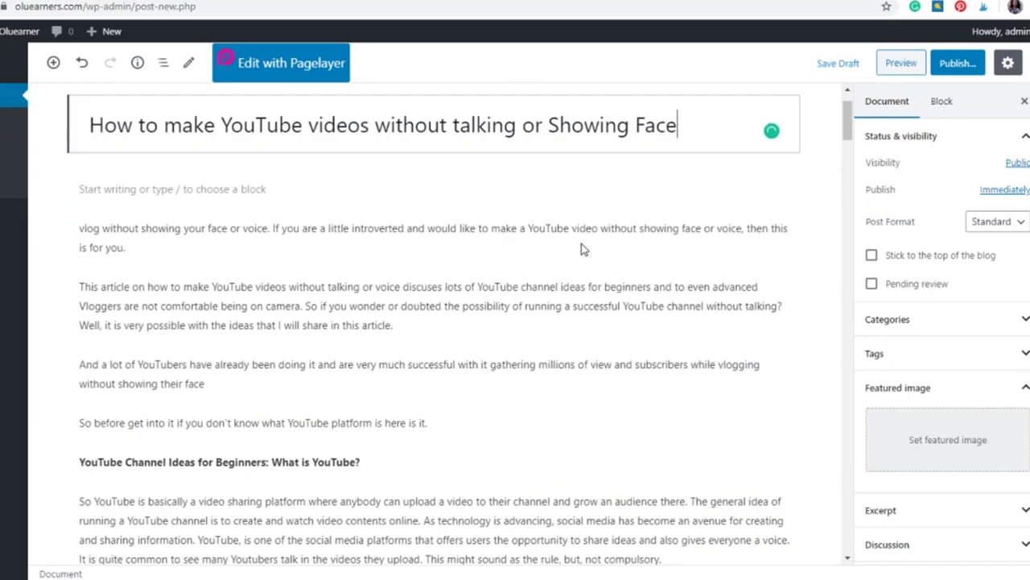
pyautogui.scroll(-4, 469, 365)
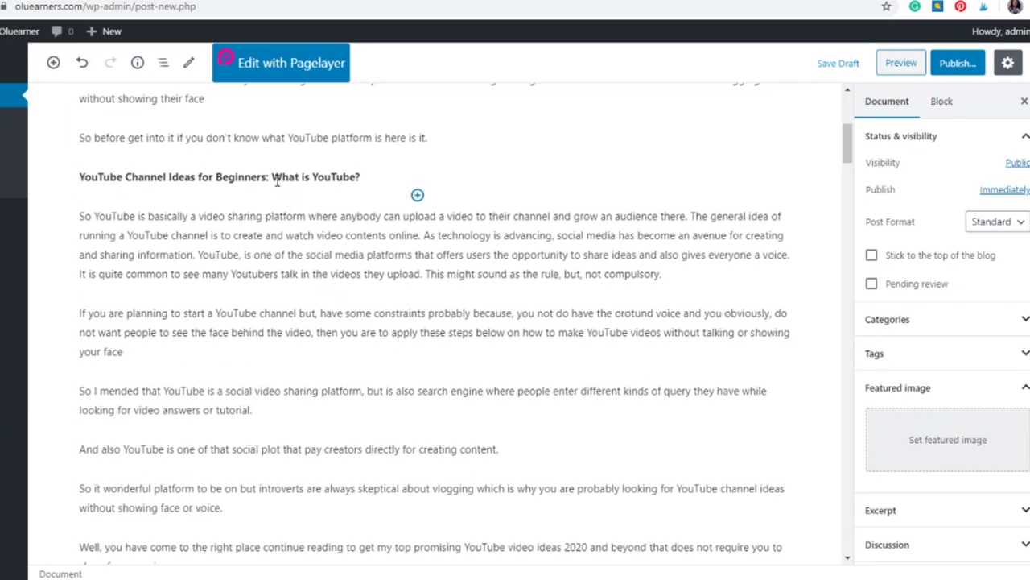
# Convert the 'What is YouTube?' and 'YouTube Video Ideas 2020' paragraphs into H2 headings.
pyautogui.click(403, 265)
pyautogui.scroll(-5, 403, 279)
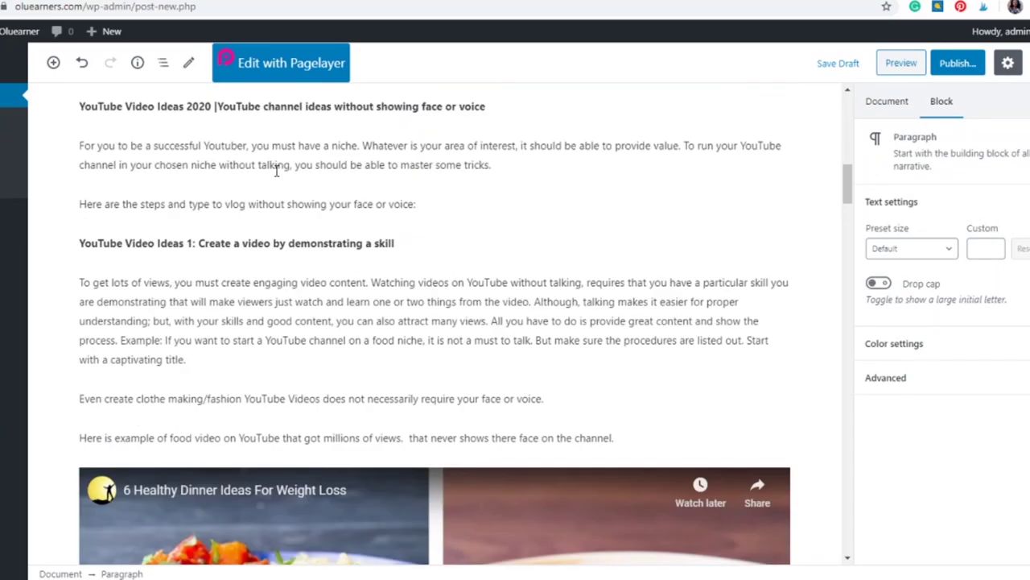
pyautogui.scroll(6, 254, 221)
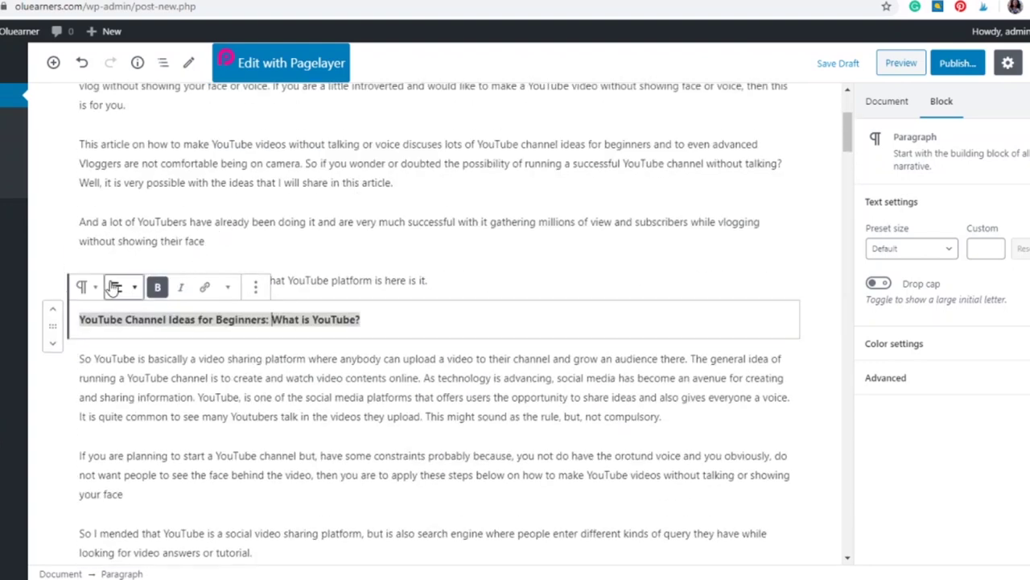
pyautogui.click(87, 288)
pyautogui.click(178, 374)
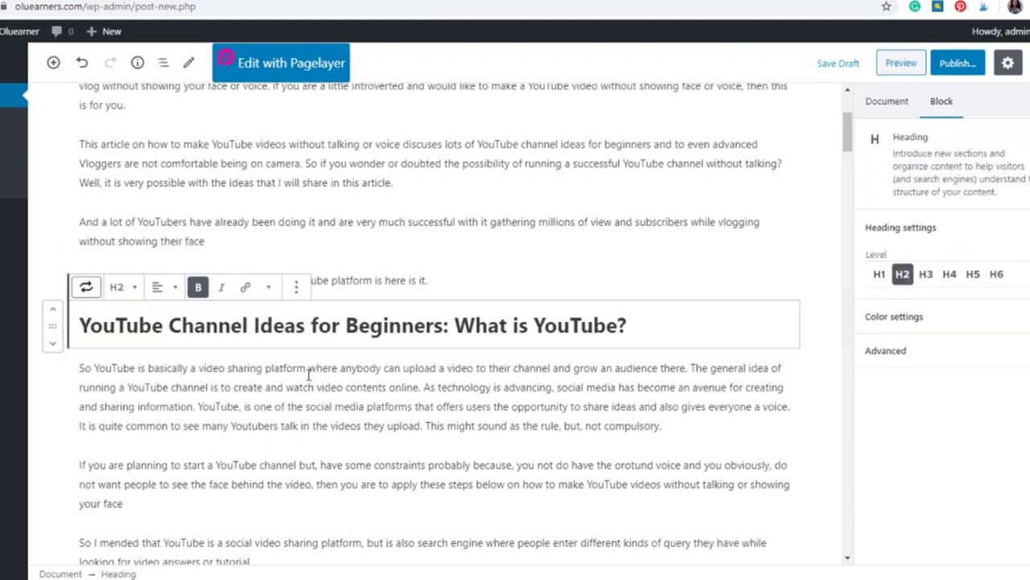
pyautogui.scroll(-5, 236, 333)
pyautogui.click(235, 334)
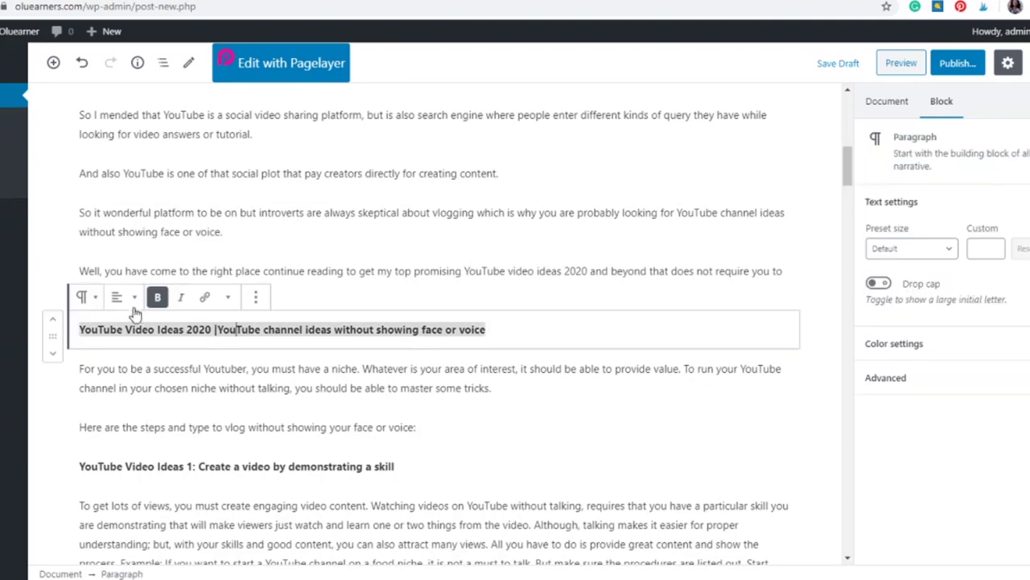
pyautogui.click(87, 297)
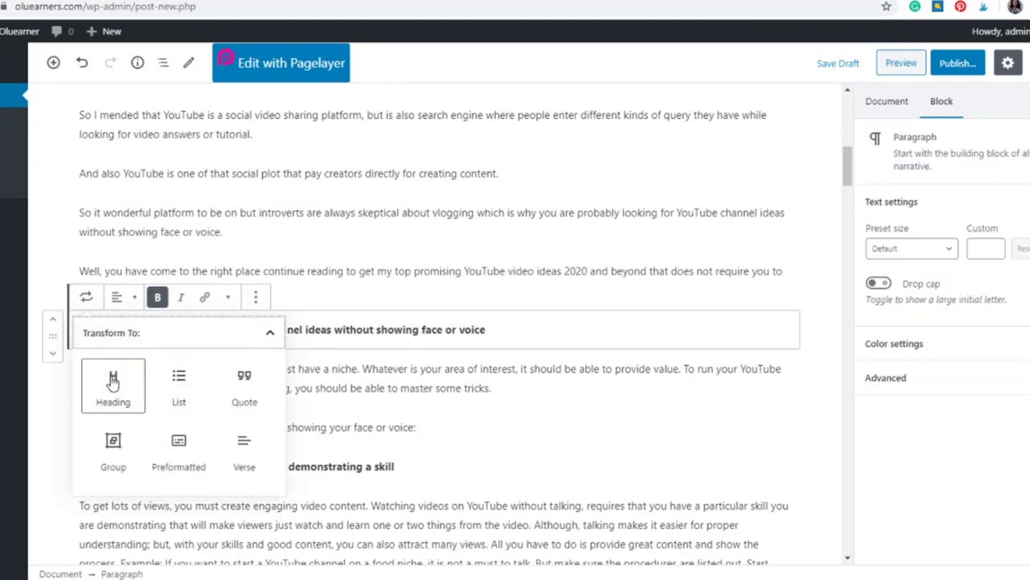
pyautogui.click(112, 381)
# Convert the 'YouTube Video Ideas 1' line into an H3 heading.
pyautogui.scroll(-4, 261, 398)
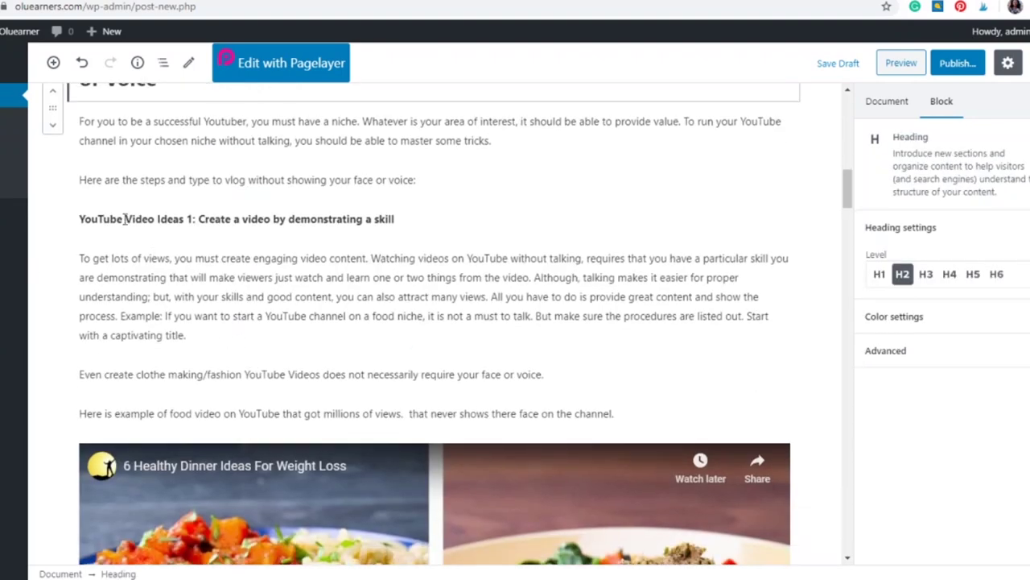
pyautogui.moveTo(195, 219); pyautogui.dragTo(89, 211)
pyautogui.click(89, 187)
pyautogui.click(115, 233)
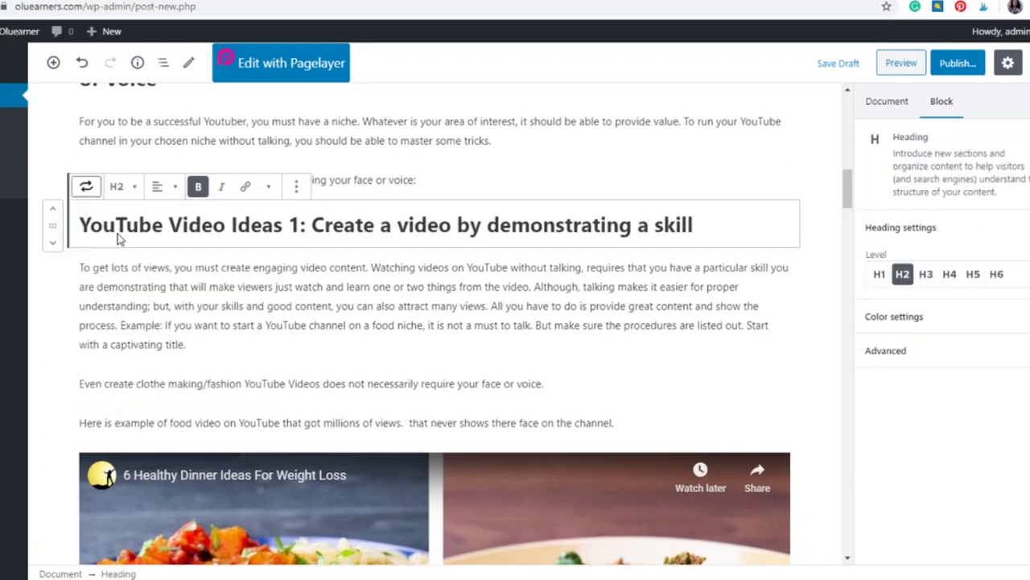
pyautogui.click(135, 193)
pyautogui.click(101, 123)
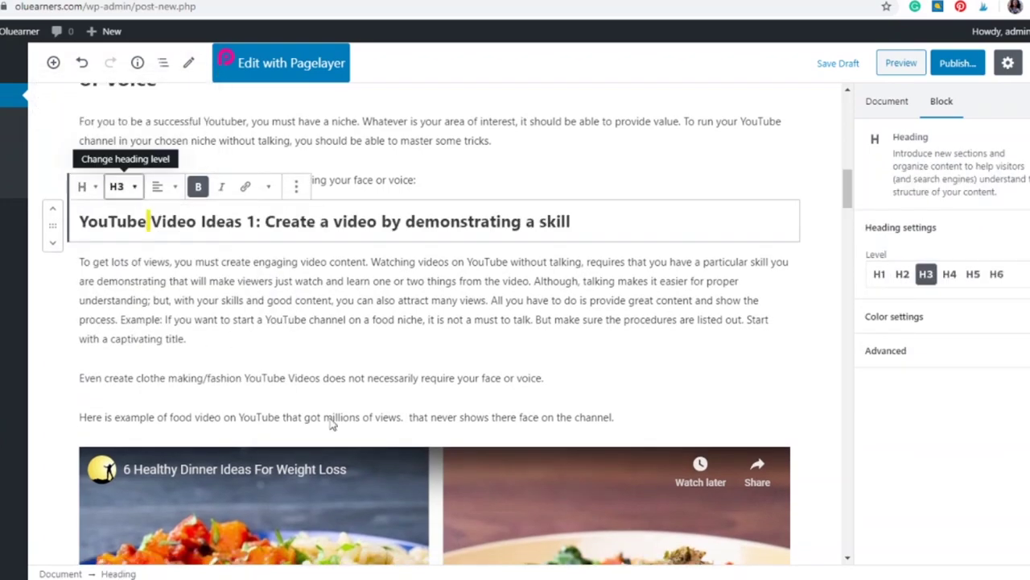
pyautogui.scroll(-5, 328, 397)
pyautogui.scroll(-10, 328, 398)
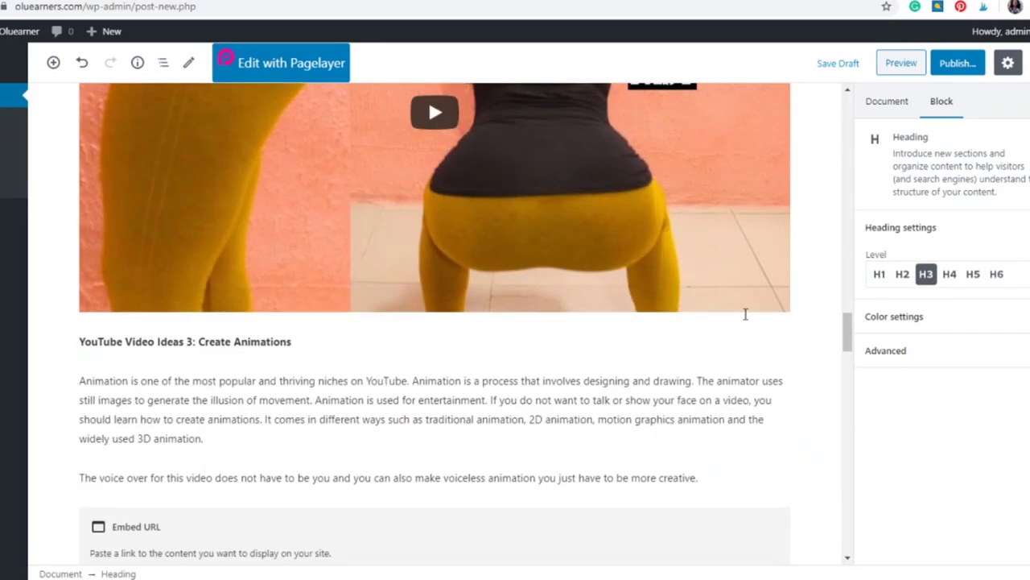
pyautogui.scroll(3, 743, 314)
pyautogui.scroll(10, 859, 130)
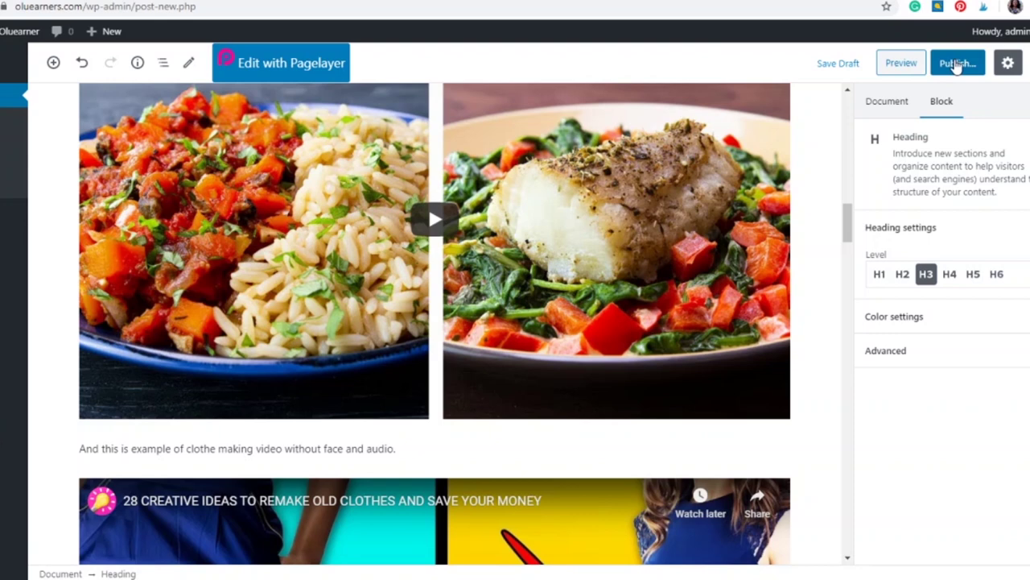
pyautogui.click(887, 102)
# Upload the photo 3.jpg via Set featured image > Upload Files and apply it as featured image.
pyautogui.scroll(-5, 989, 522)
pyautogui.scroll(5, 948, 375)
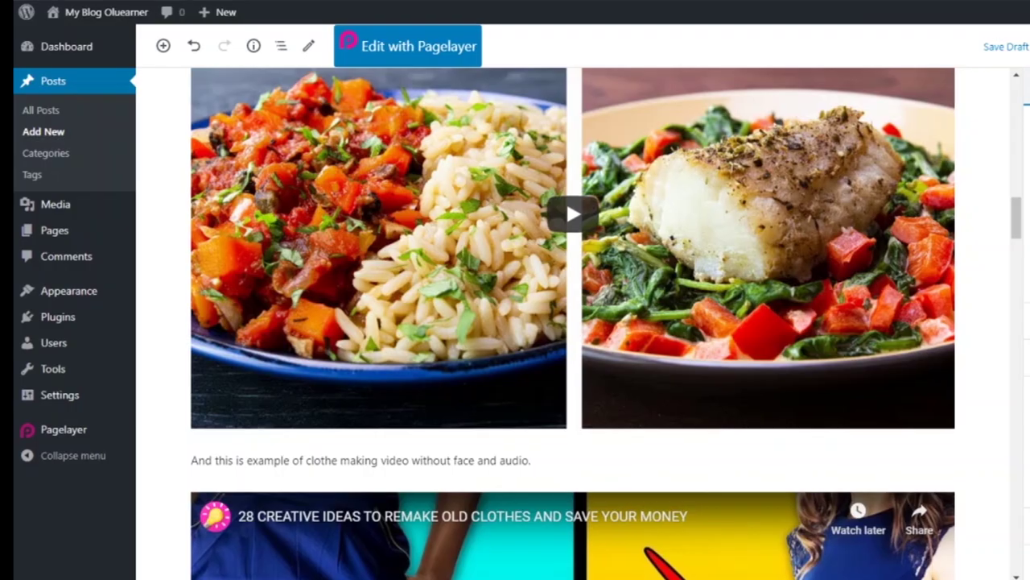
pyautogui.click(934, 447)
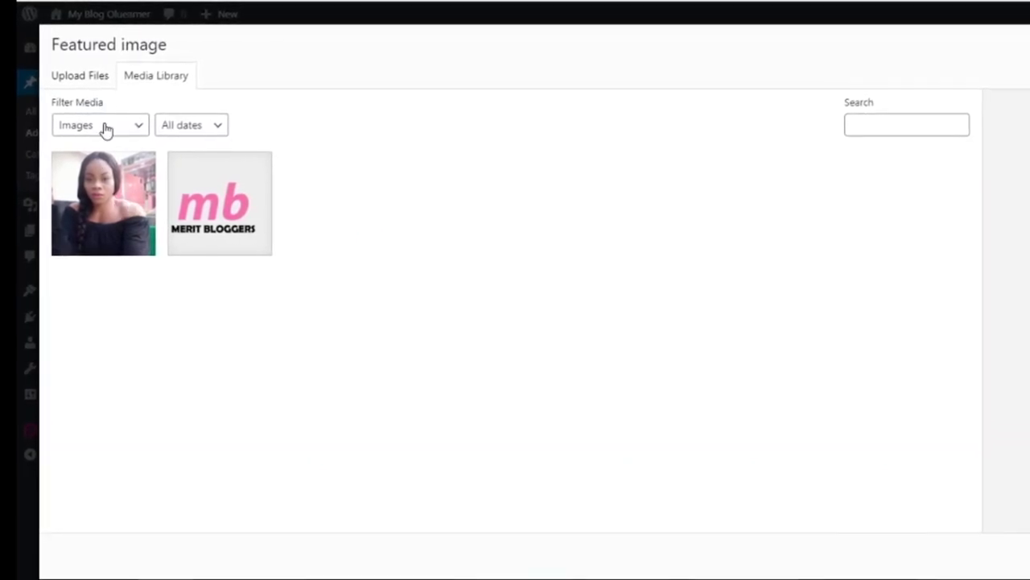
pyautogui.click(68, 81)
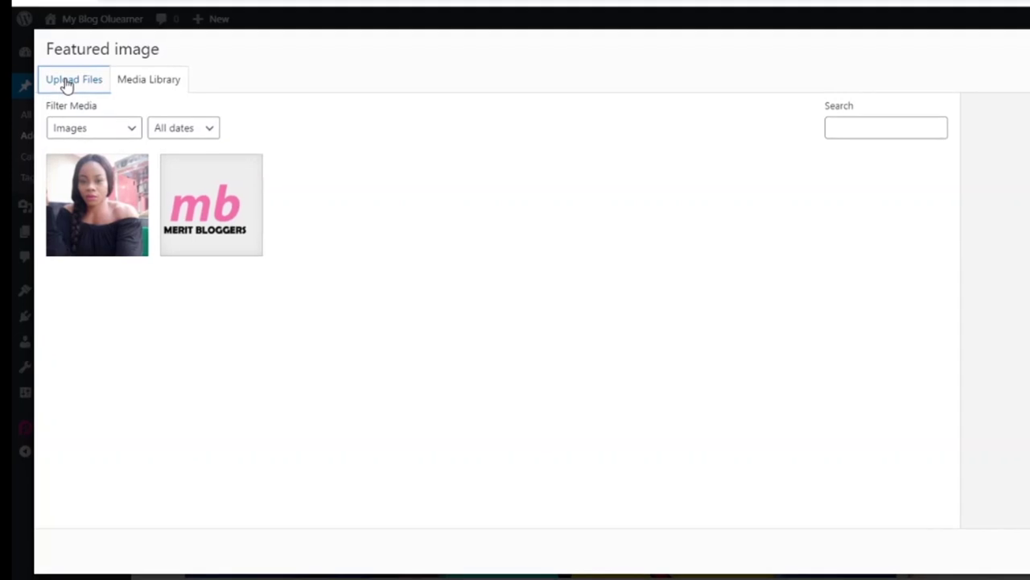
pyautogui.click(575, 304)
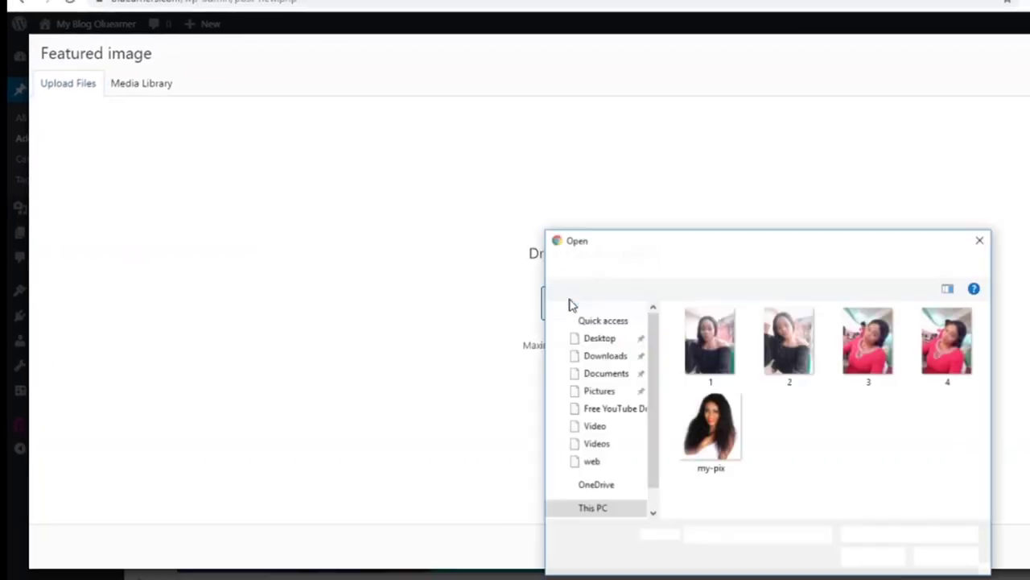
pyautogui.click(841, 354)
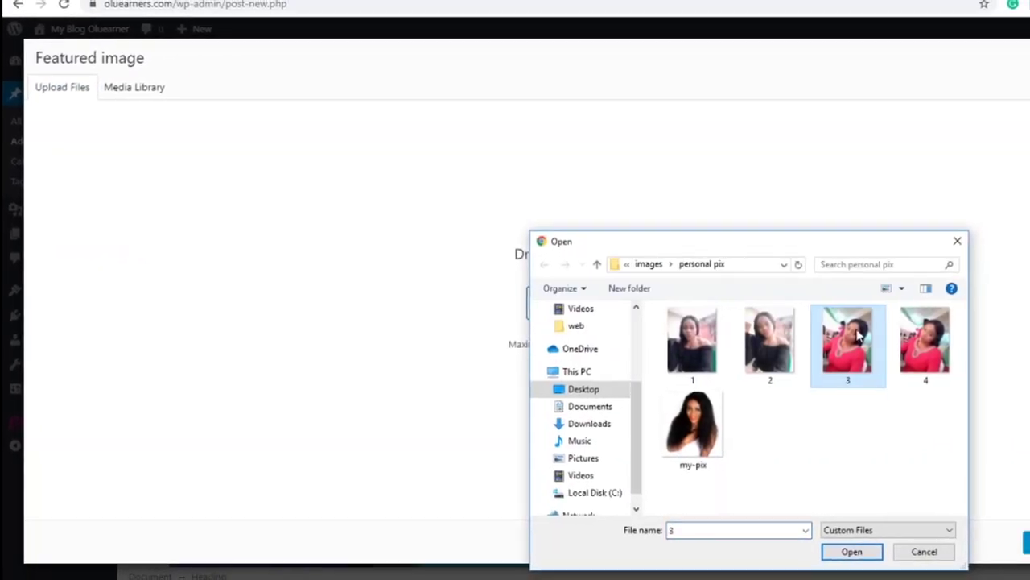
pyautogui.click(842, 549)
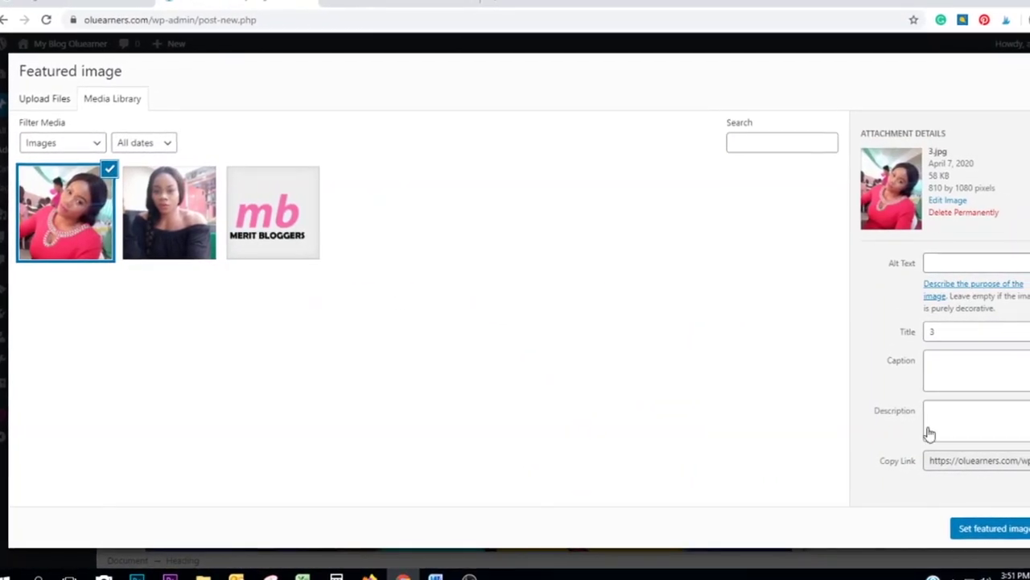
pyautogui.click(960, 524)
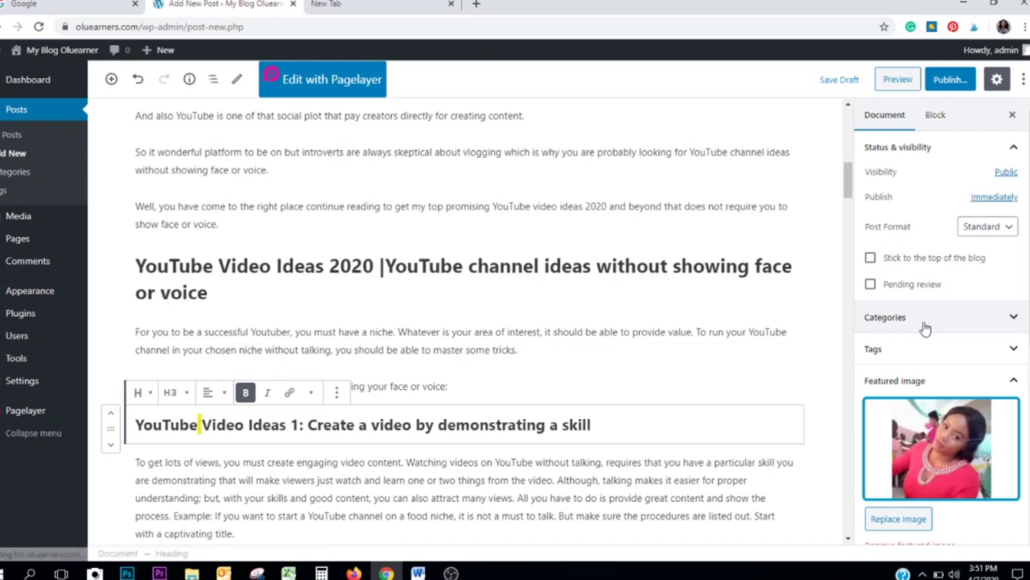
# Publish the post, confirming in the pre-publish panel.
pyautogui.scroll(-3, 929, 322)
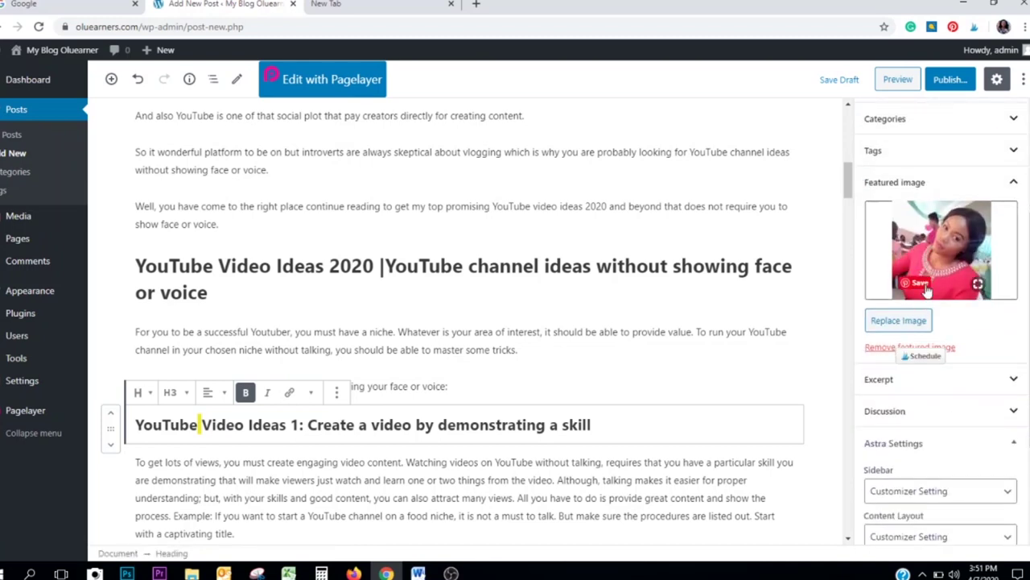
pyautogui.click(948, 80)
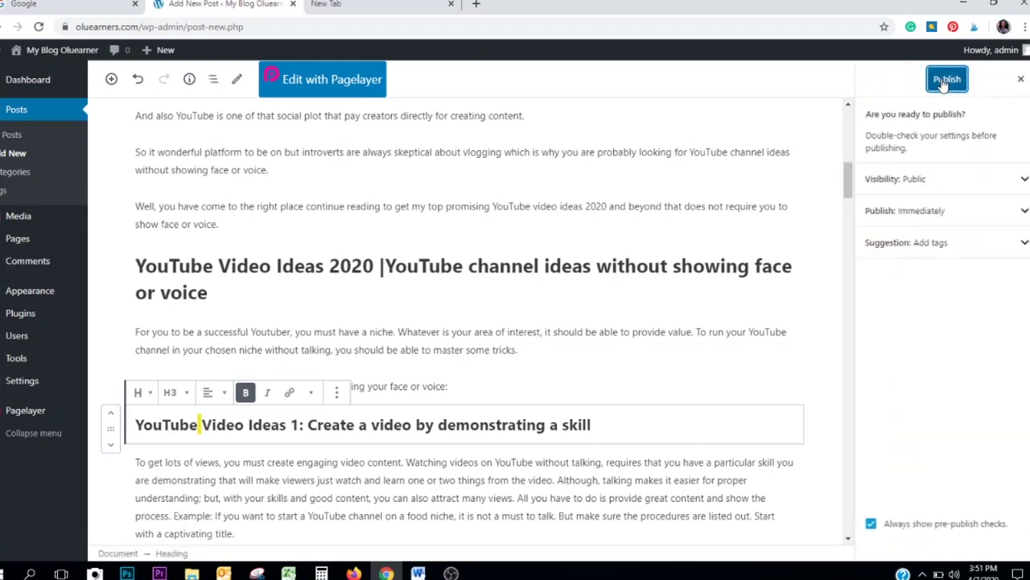
pyautogui.click(945, 81)
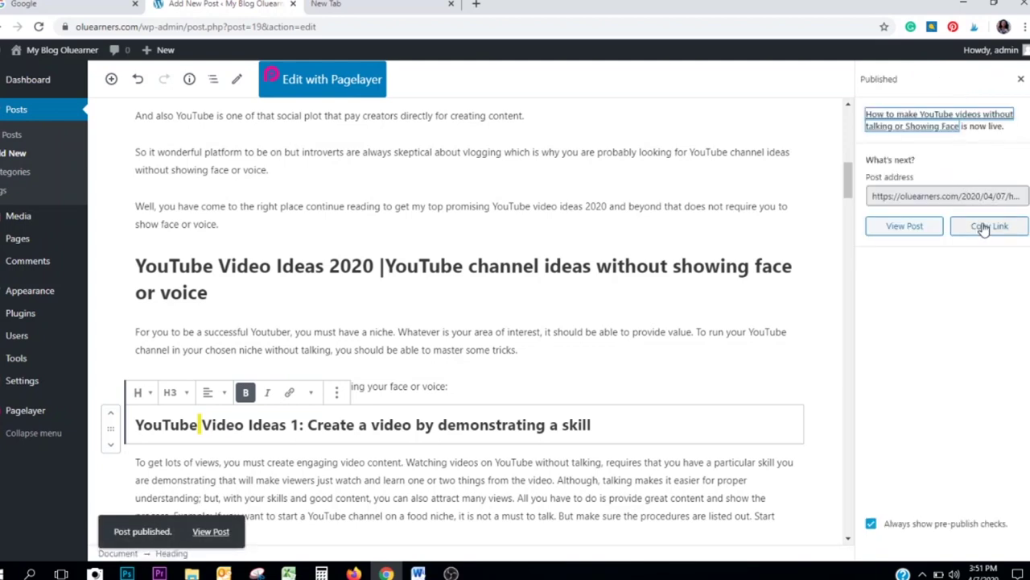
# Open the published post in a new tab and paste its web address into Firefox.
pyautogui.rightClick(895, 231)
pyautogui.click(907, 235)
pyautogui.click(382, 4)
pyautogui.scroll(-15, 476, 233)
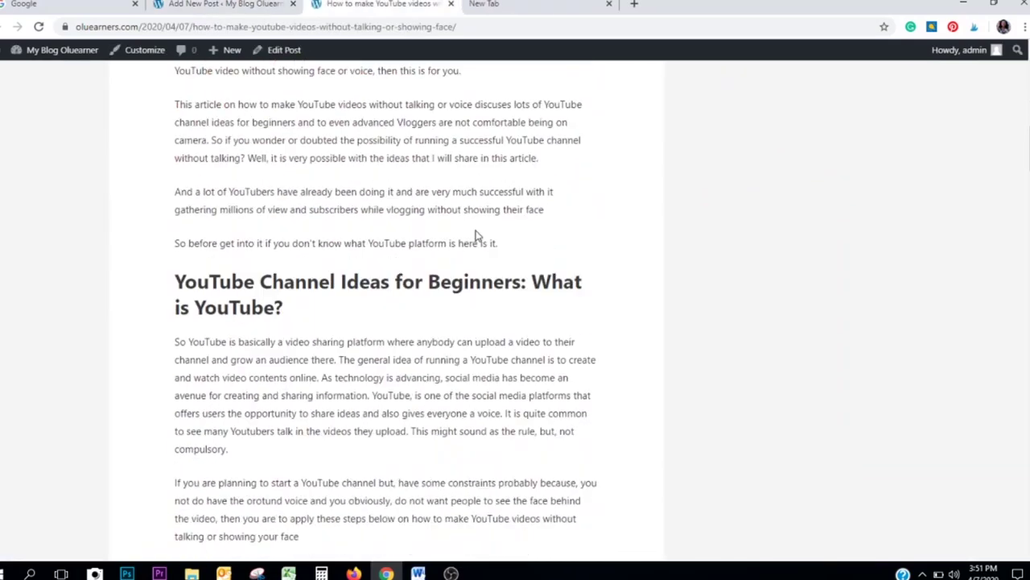
pyautogui.scroll(-20, 480, 228)
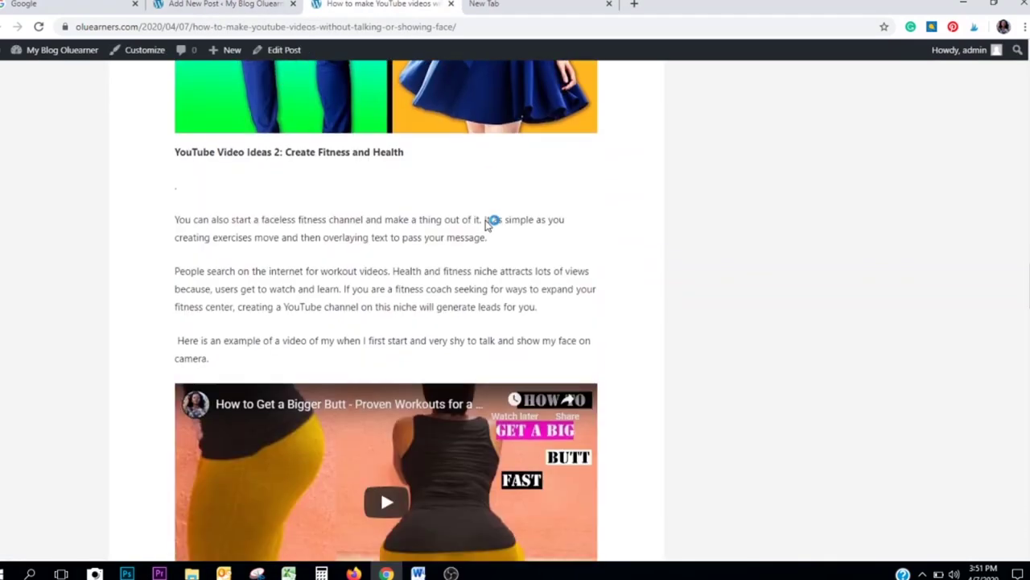
pyautogui.click(462, 28)
pyautogui.hotkey('ctrl', 'c')
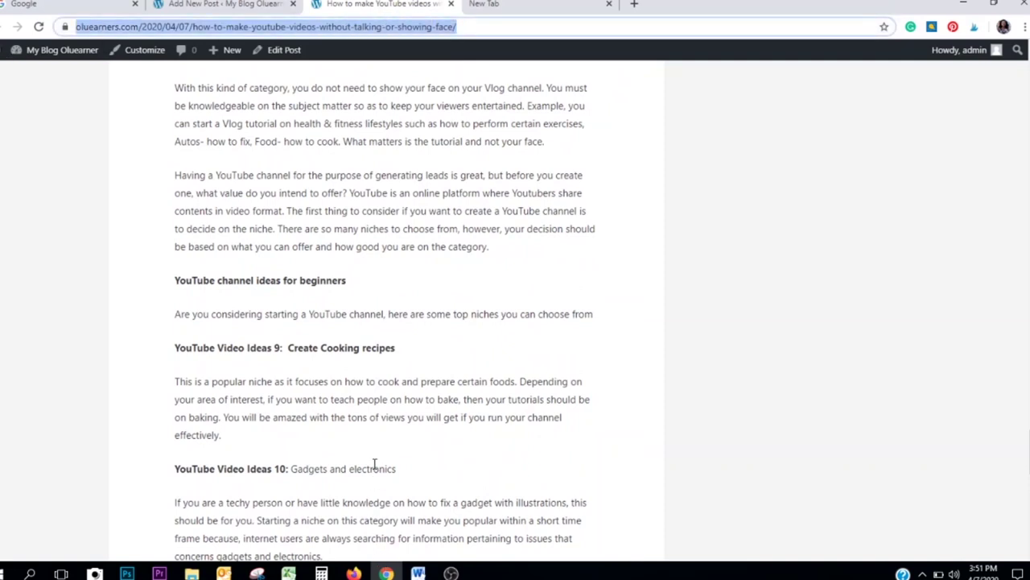
pyautogui.click(354, 573)
pyautogui.hotkey('ctrl', 'v')
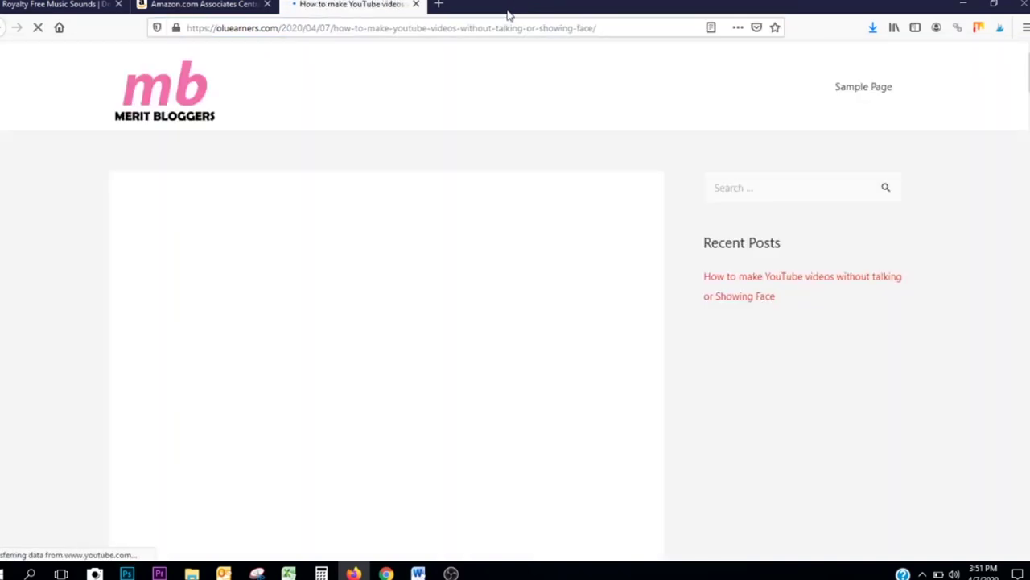
# Scroll through the live site to check the new post's featured photo, excerpt and Read More link.
pyautogui.scroll(-15, 575, 172)
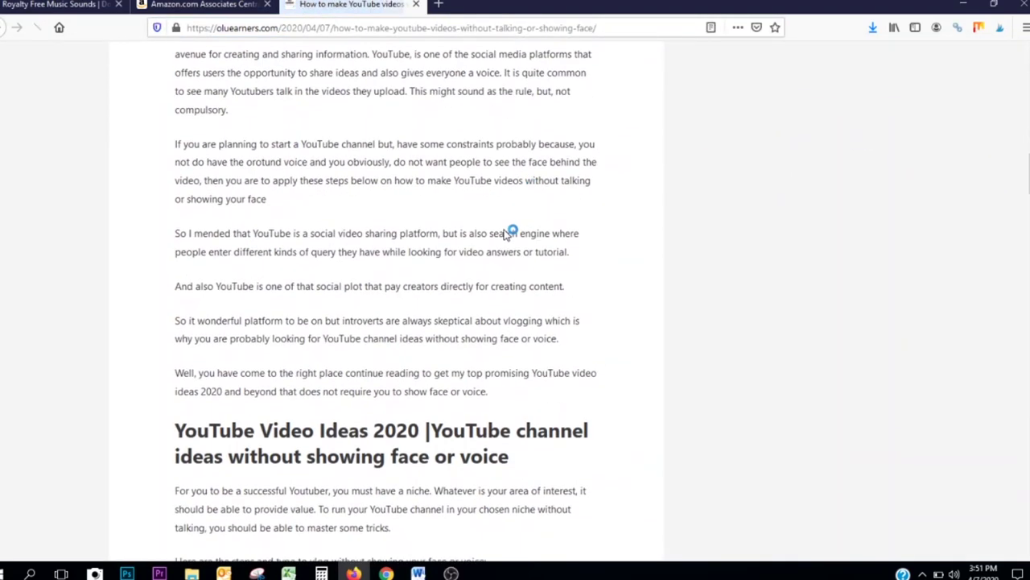
pyautogui.scroll(-10, 505, 233)
pyautogui.scroll(16, 515, 347)
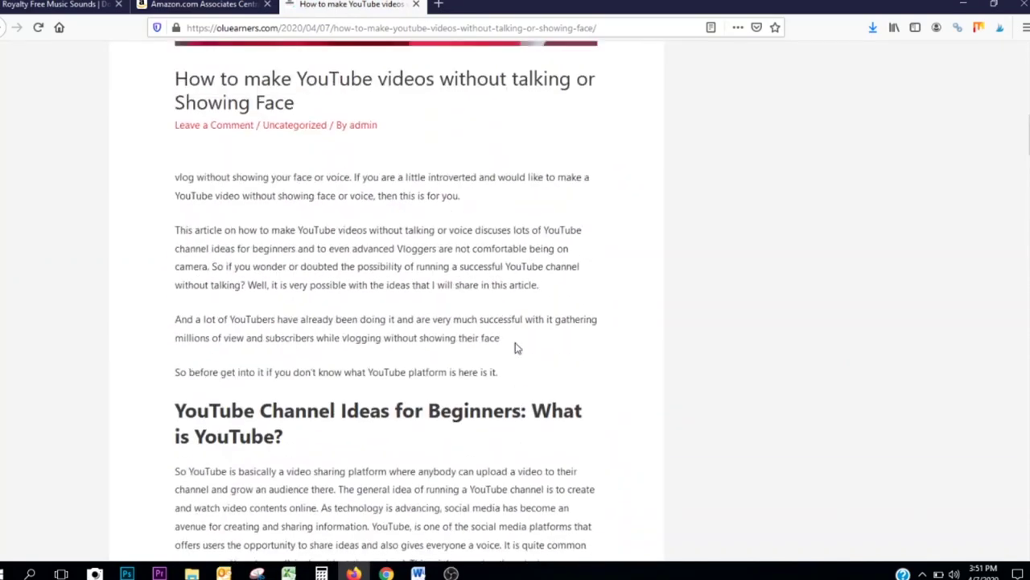
pyautogui.scroll(8, 516, 347)
pyautogui.scroll(-5, 320, 233)
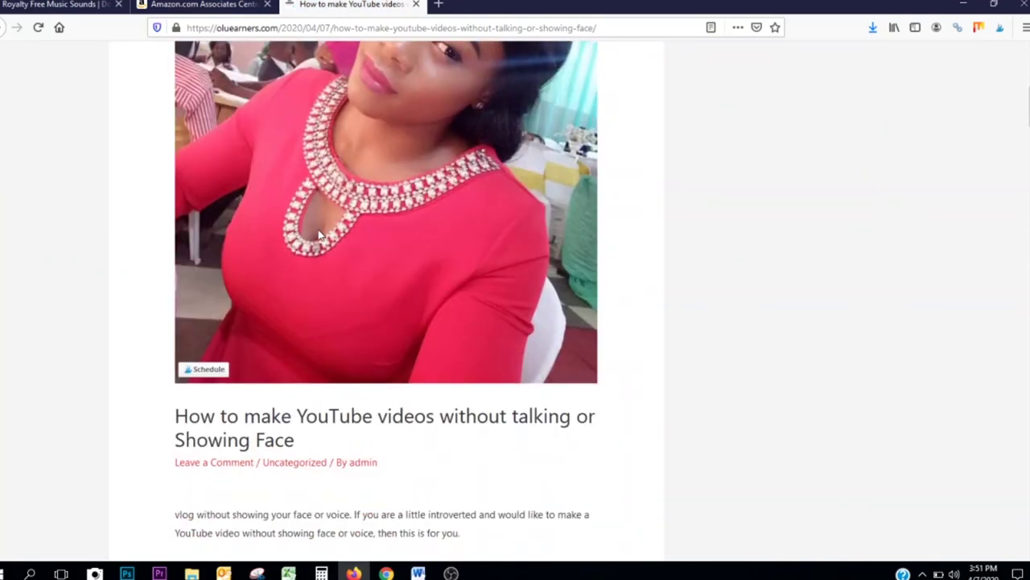
pyautogui.scroll(6, 320, 234)
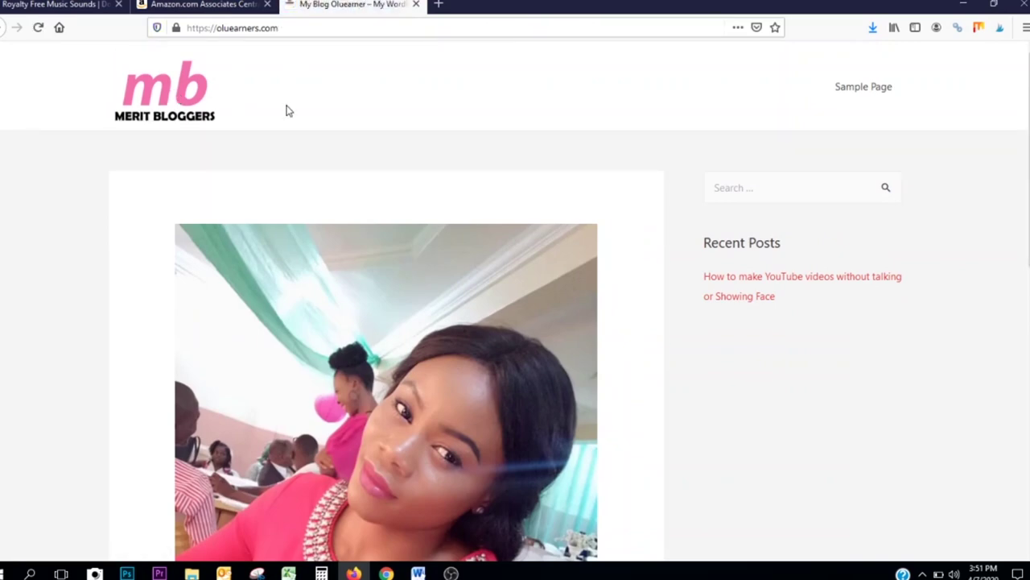
pyautogui.scroll(-8, 346, 172)
pyautogui.scroll(8, 471, 298)
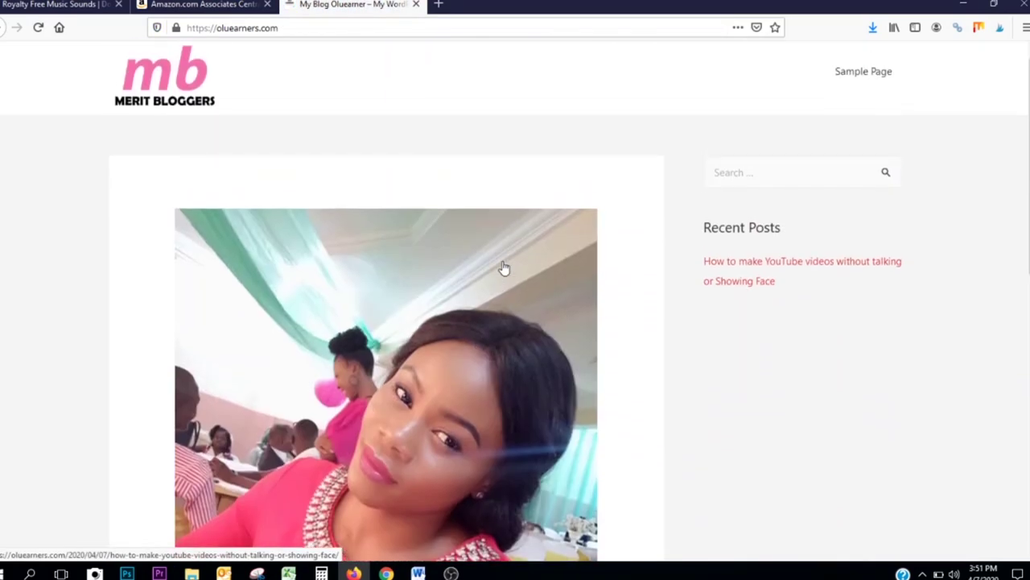
pyautogui.scroll(-5, 507, 262)
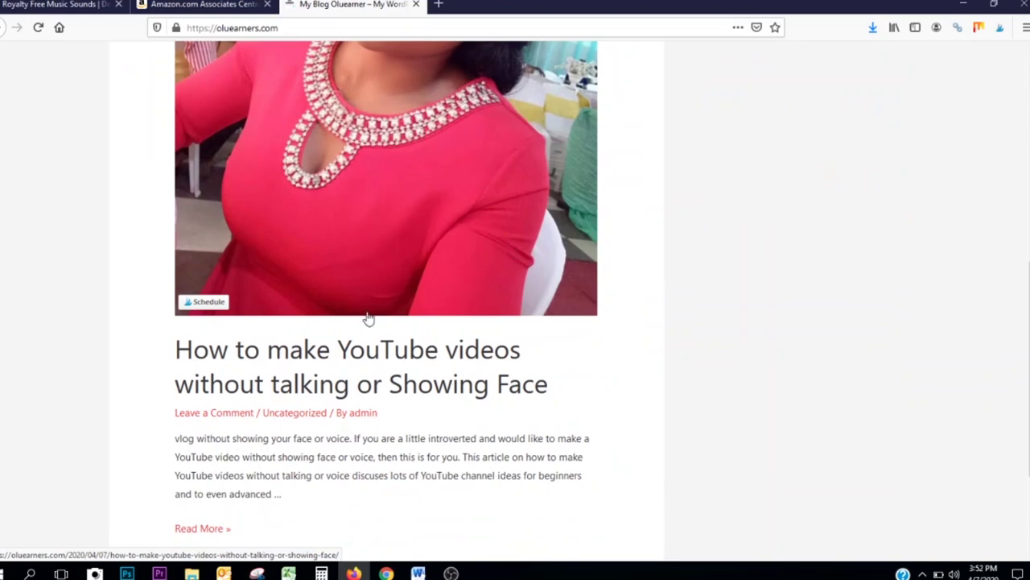
pyautogui.scroll(5, 427, 395)
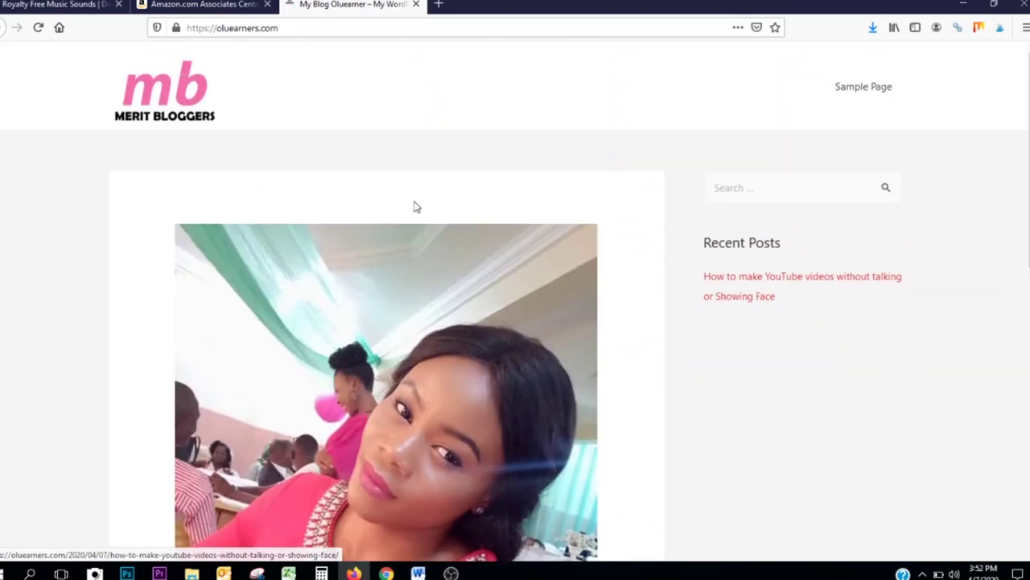
pyautogui.scroll(-8, 313, 525)
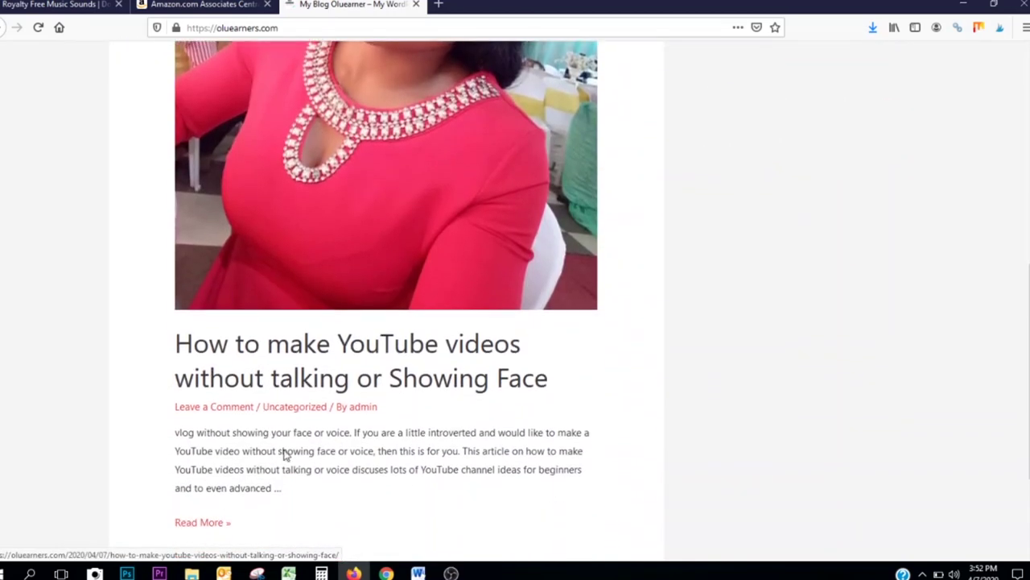